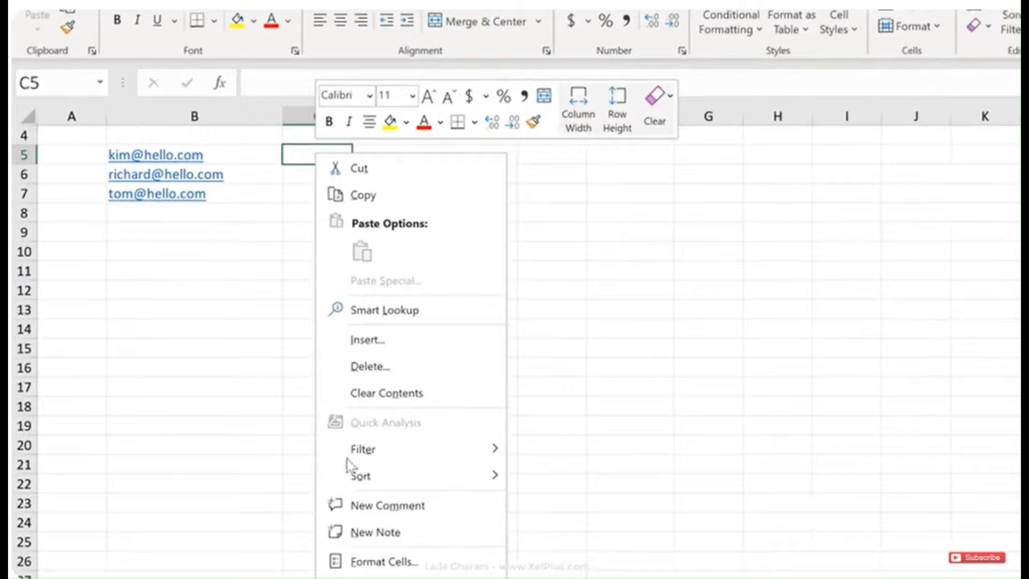
pyautogui.click(338, 560)
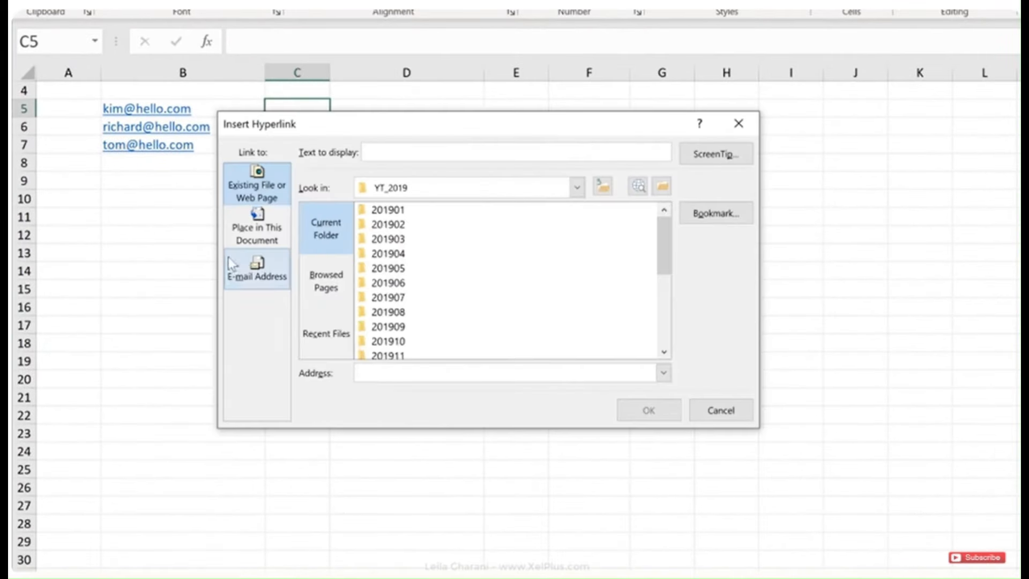
pyautogui.click(251, 271)
pyautogui.click(375, 202)
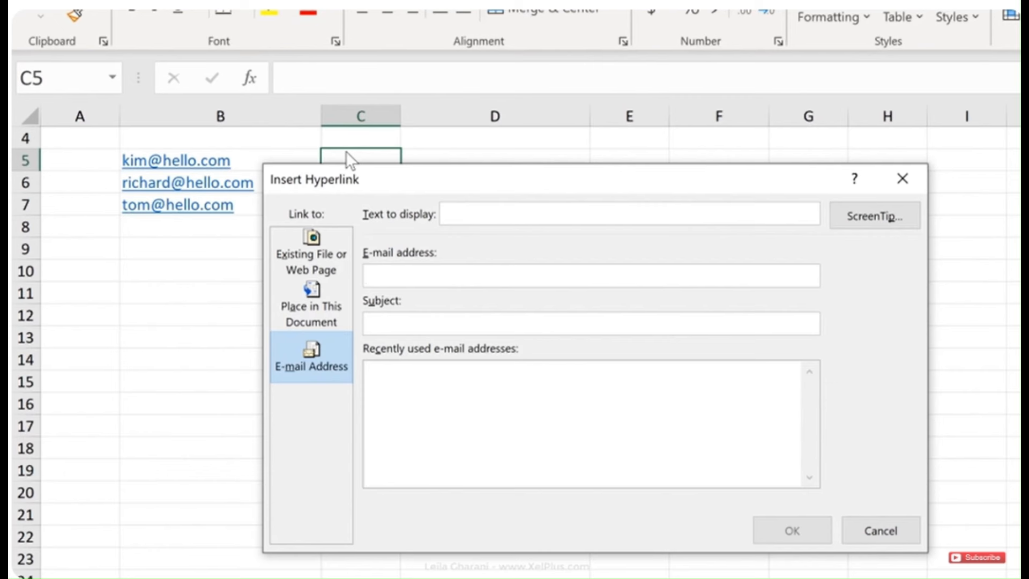
pyautogui.write('kim')
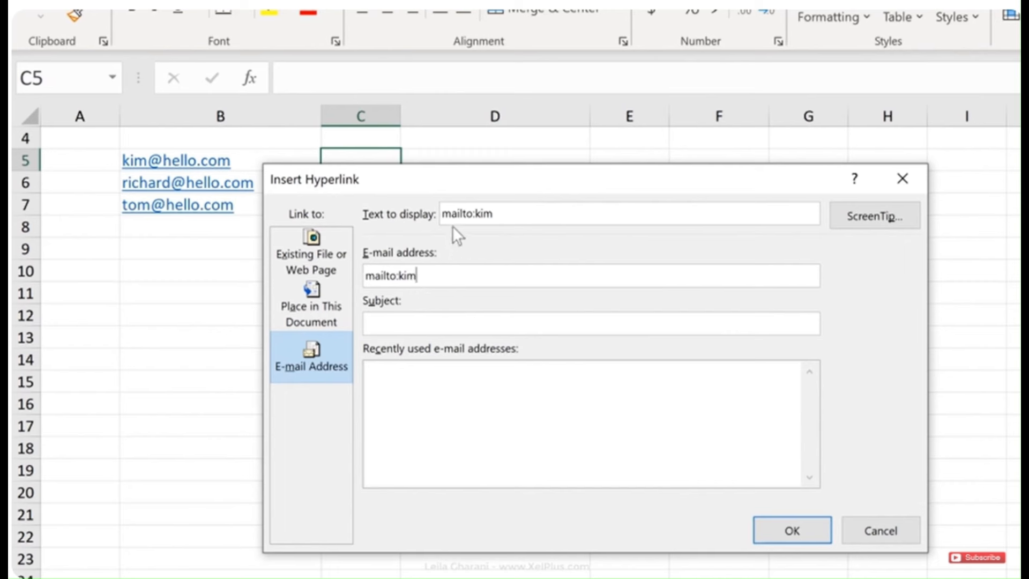
pyautogui.moveTo(473, 214); pyautogui.dragTo(432, 215)
pyautogui.click(416, 322)
pyautogui.write('hello')
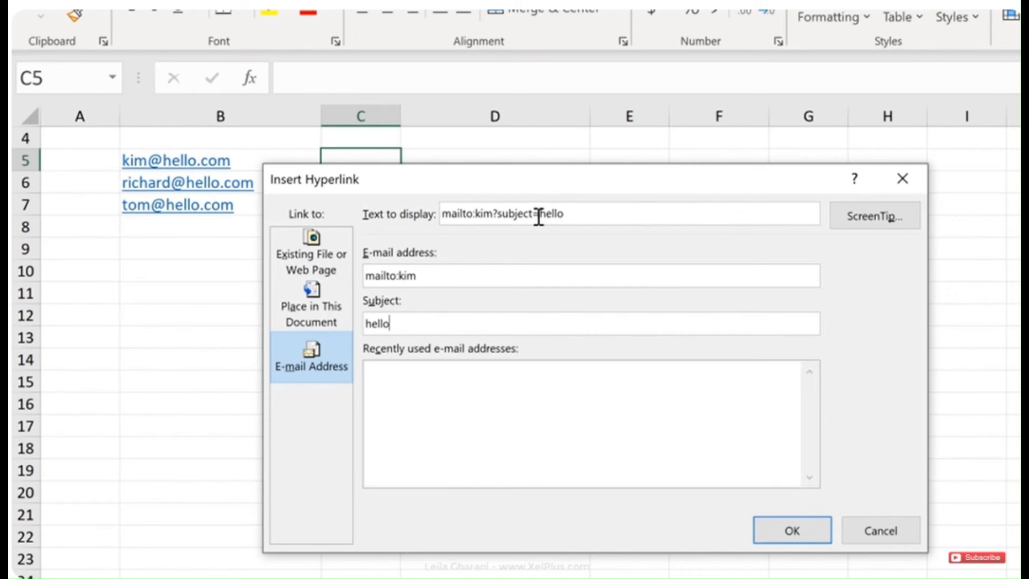
pyautogui.moveTo(537, 214); pyautogui.dragTo(571, 223)
pyautogui.moveTo(493, 214); pyautogui.dragTo(541, 214)
pyautogui.click(499, 214)
pyautogui.moveTo(493, 214); pyautogui.dragTo(499, 216)
pyautogui.click(538, 214)
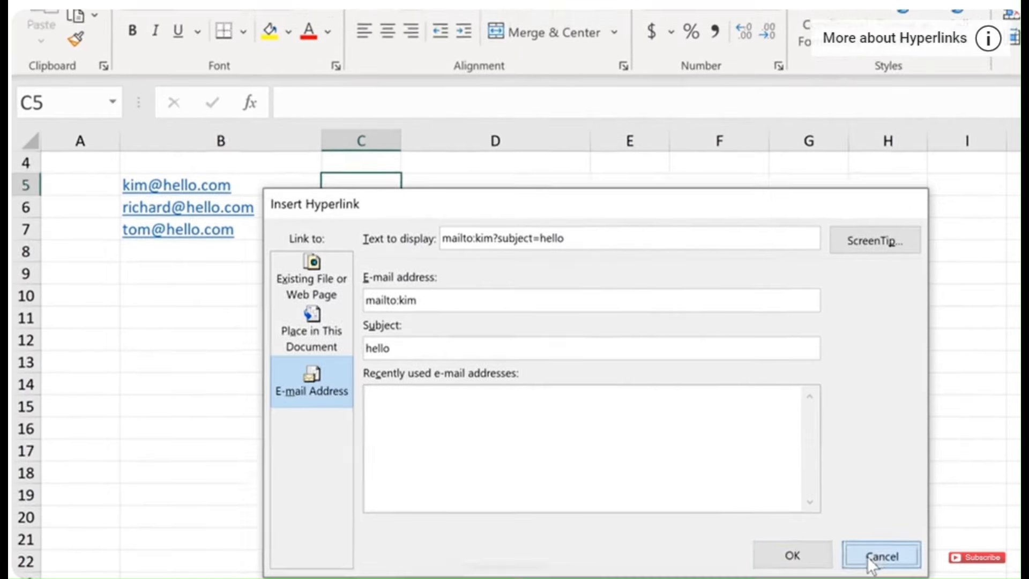
pyautogui.click(867, 532)
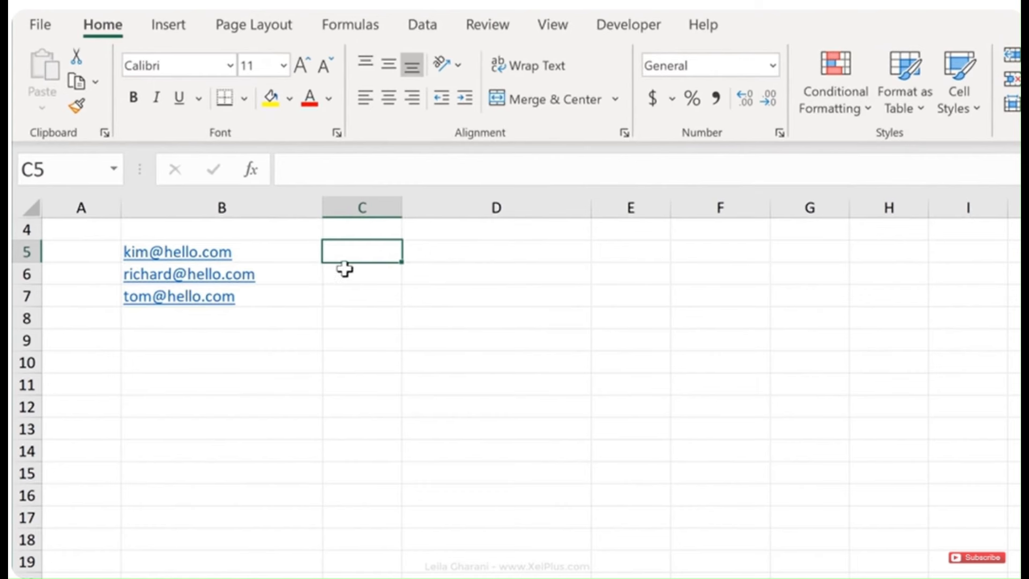
# Enter =HYPERLINK("mailto:"&B5,"Send email") in C5 and click the link to test it
pyautogui.write('=hyp')
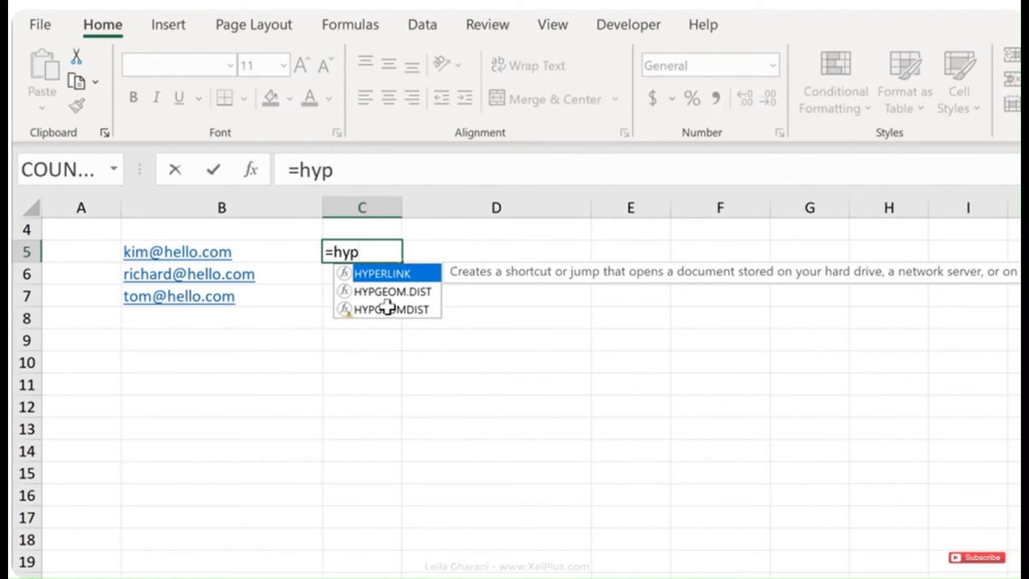
pyautogui.press('Tab')
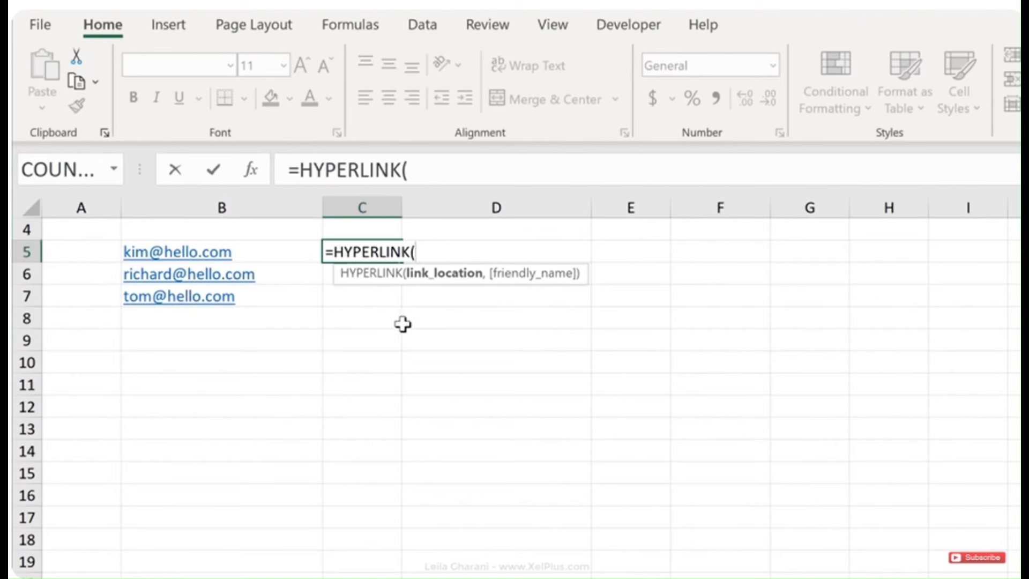
pyautogui.write('"mail')
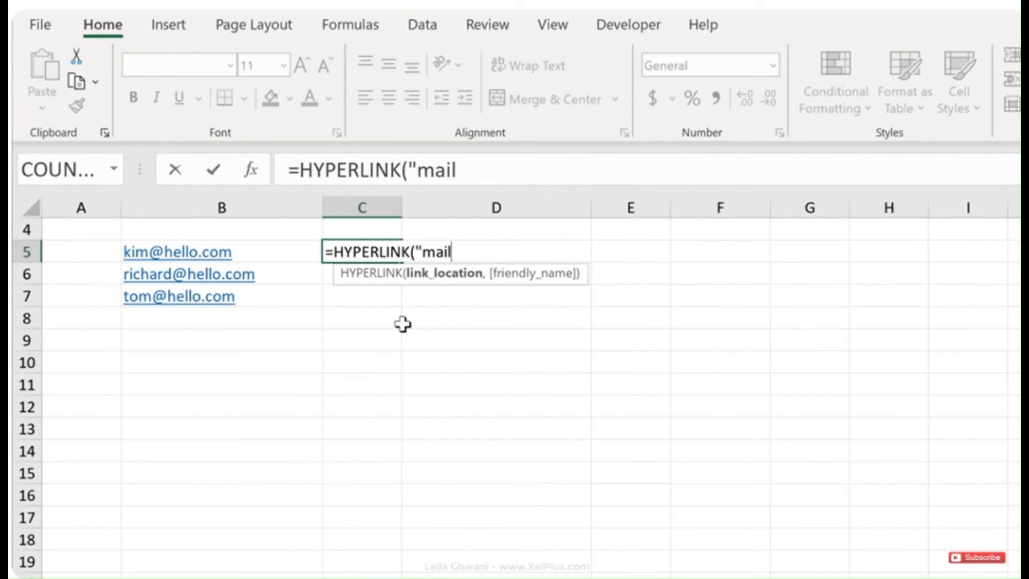
pyautogui.write('to:"&')
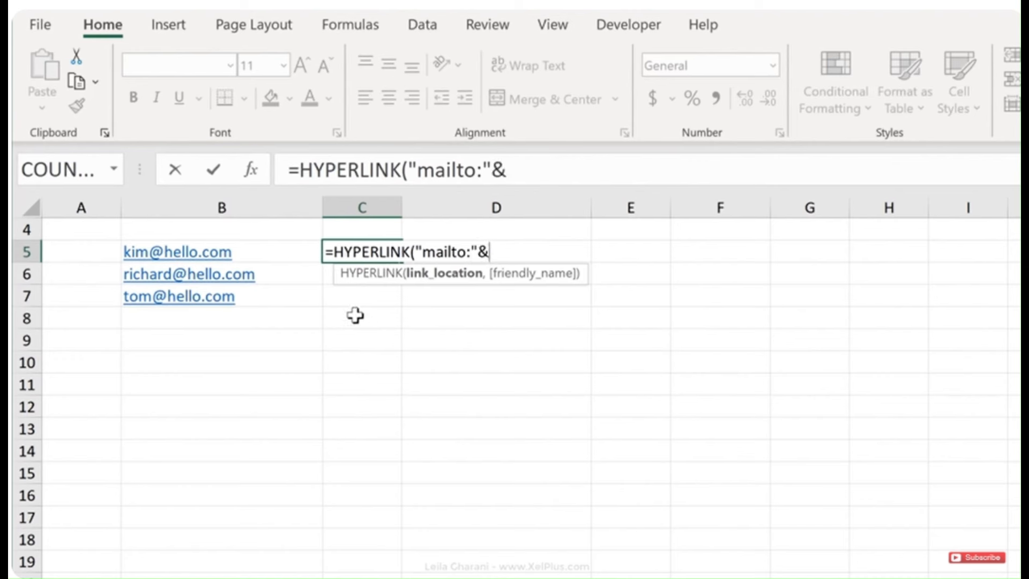
pyautogui.click(255, 251)
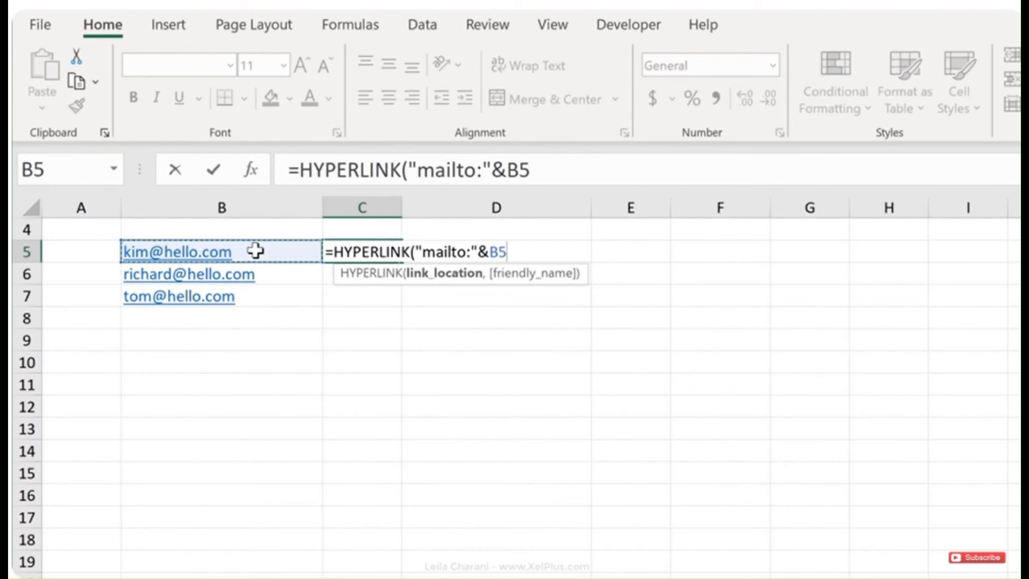
pyautogui.write(',')
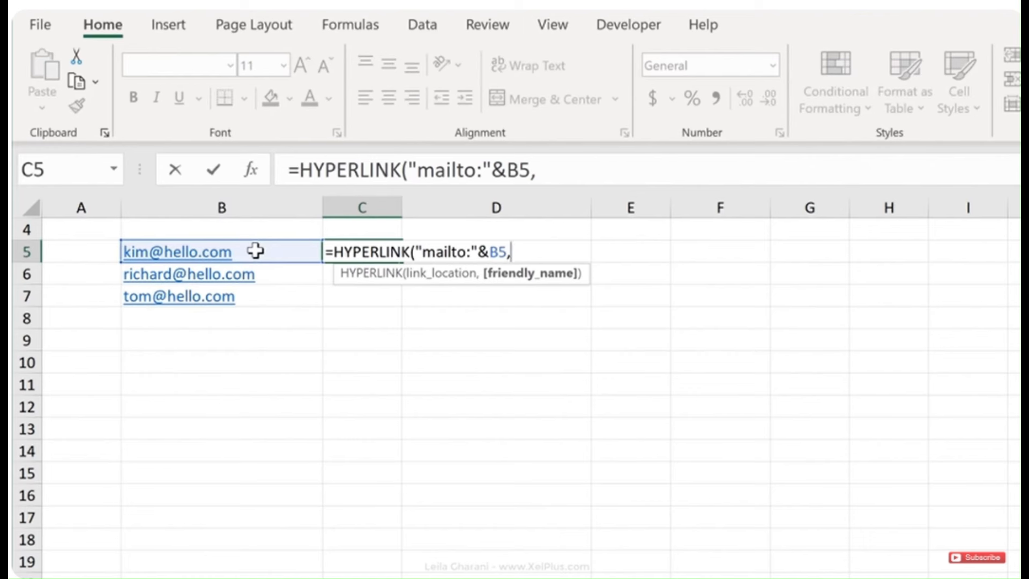
pyautogui.write('"Send ')
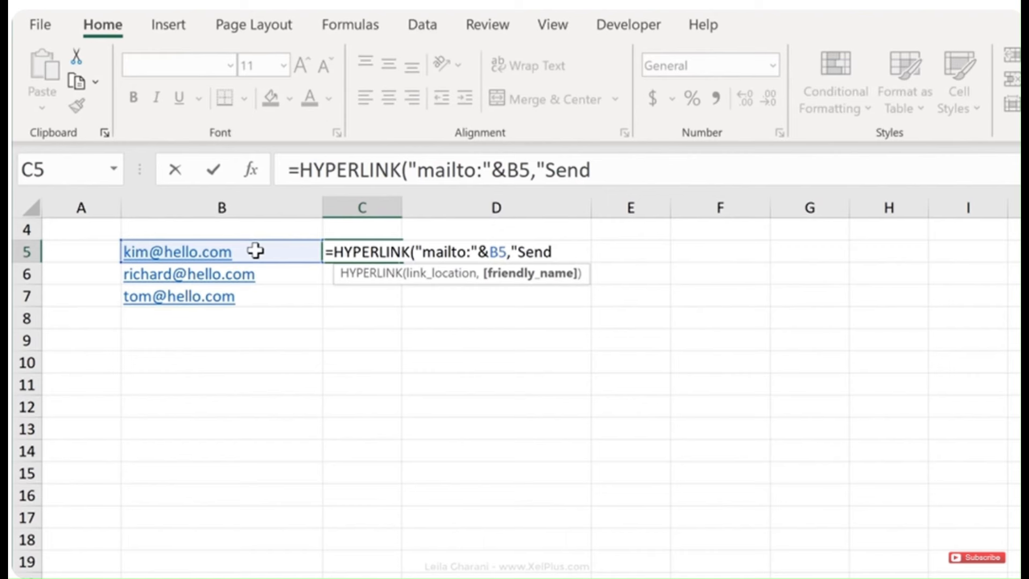
pyautogui.write('email")')
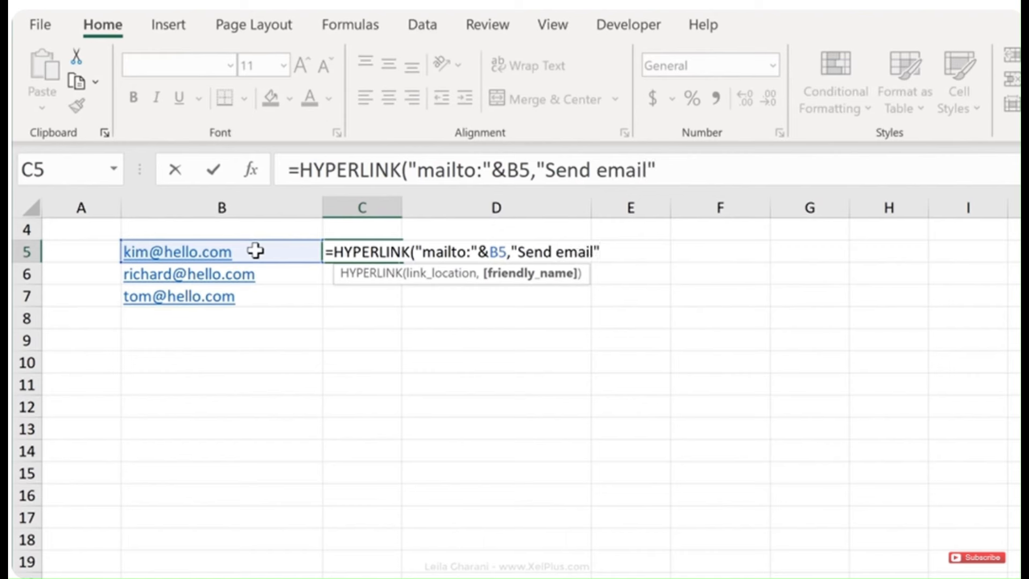
pyautogui.hotkey('ctrl', 'Return')
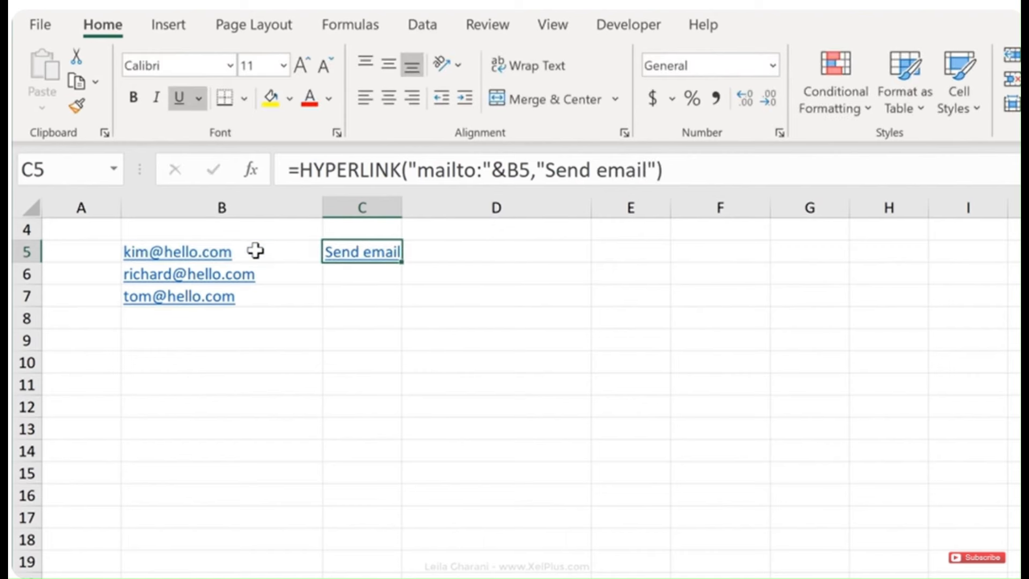
pyautogui.click(390, 260)
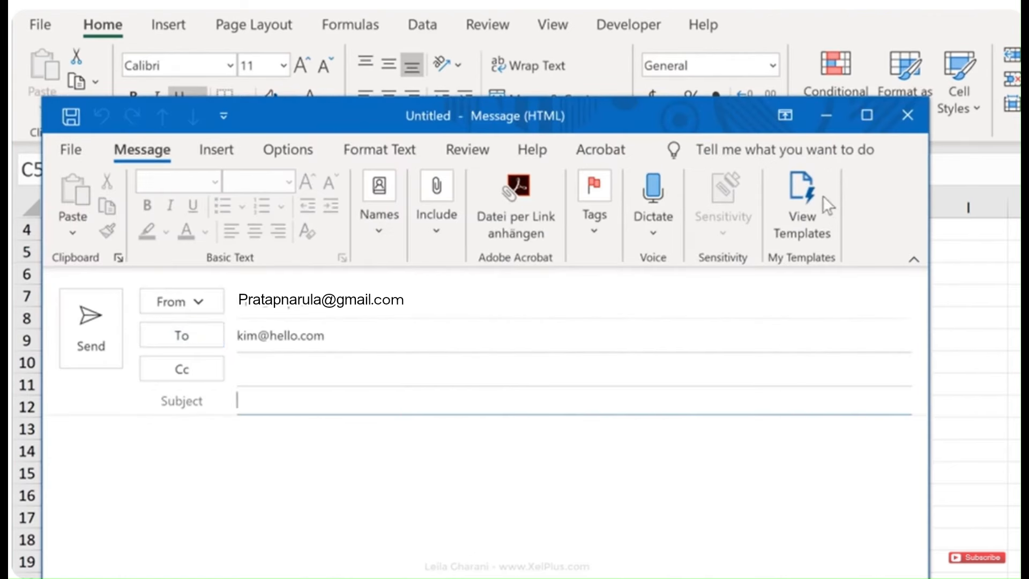
# Close the test Outlook message without saving and return to the sheet
pyautogui.click(907, 115)
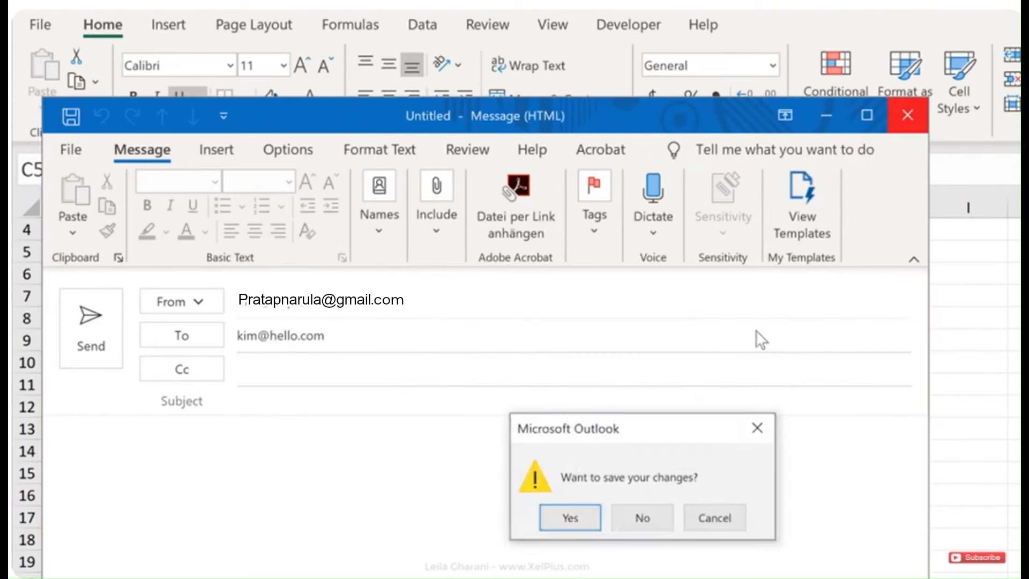
pyautogui.click(623, 520)
pyautogui.scroll(1, 434, 442)
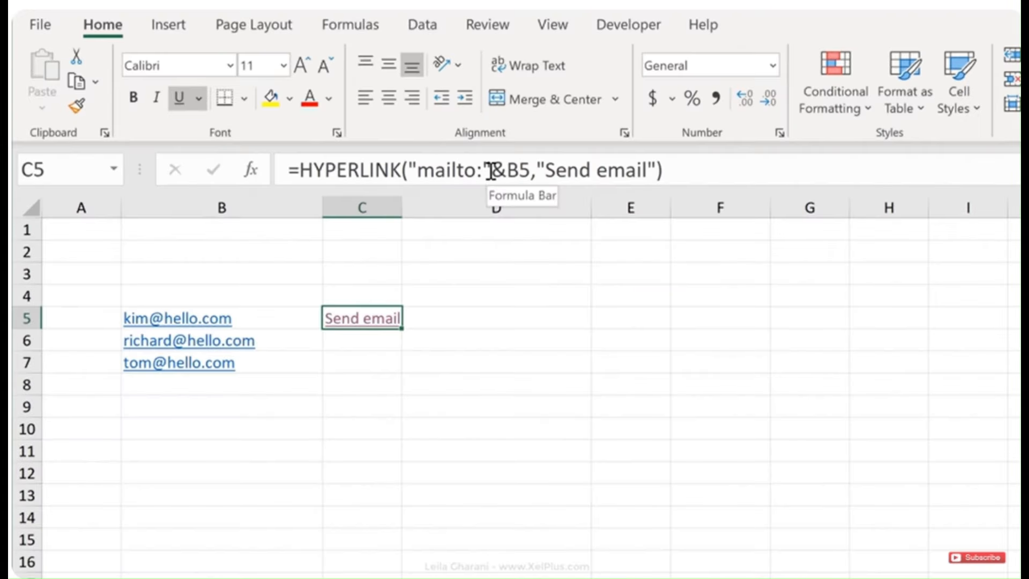
# Label cell A1 'subject' beside the subject text in B1
pyautogui.click(276, 231)
pyautogui.click(100, 225)
pyautogui.write('subject')
pyautogui.press('Tab')
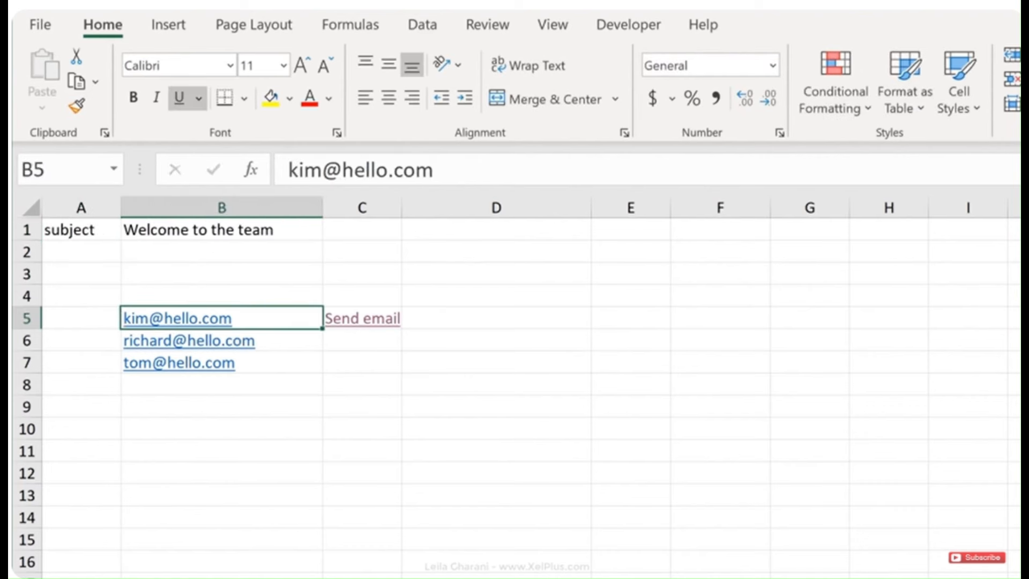
# Extend C5's mailto address with &"?subject="&$B$1 and commit the formula
pyautogui.click(361, 318)
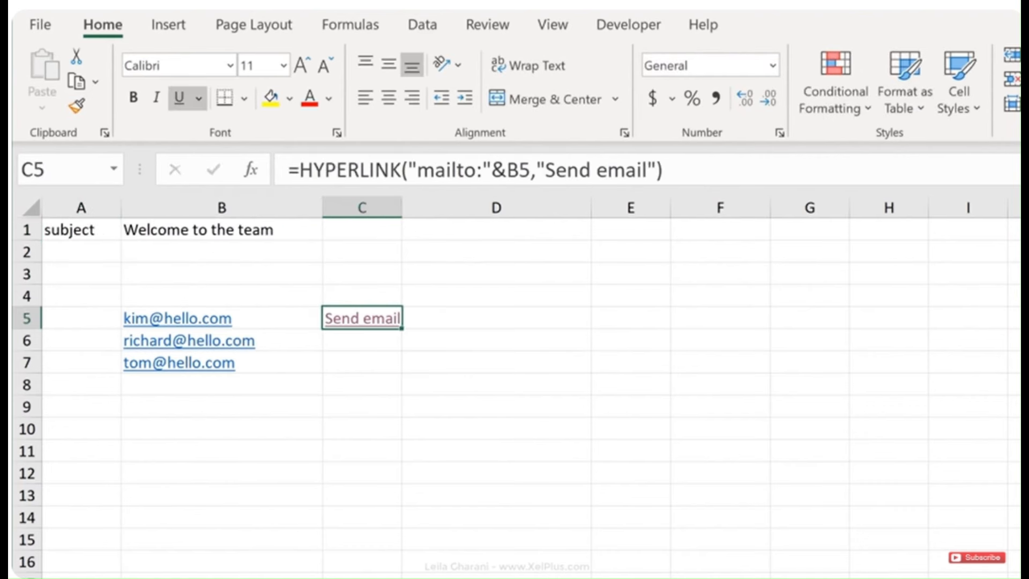
pyautogui.click(528, 176)
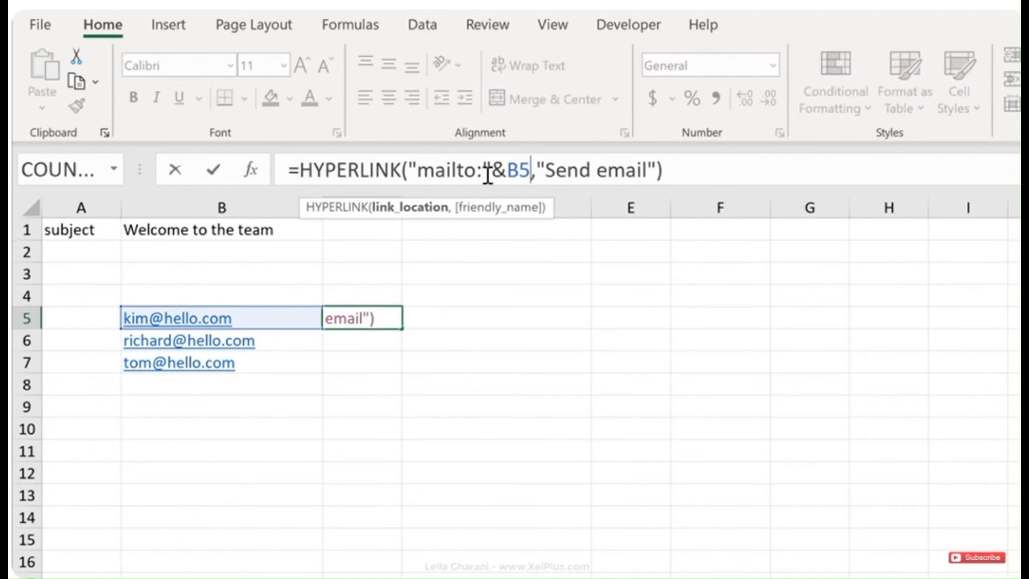
pyautogui.click(435, 212)
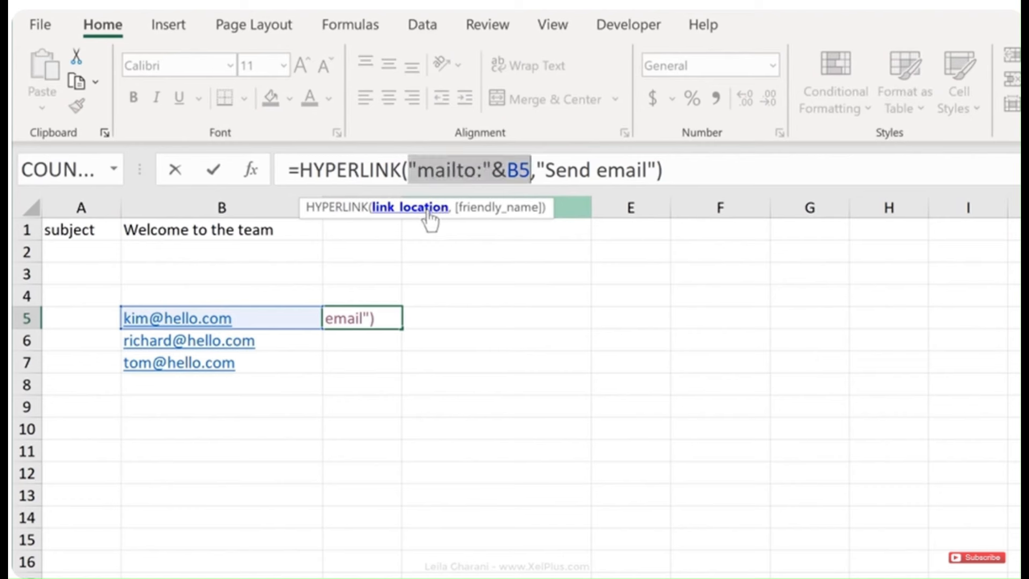
pyautogui.click(525, 171)
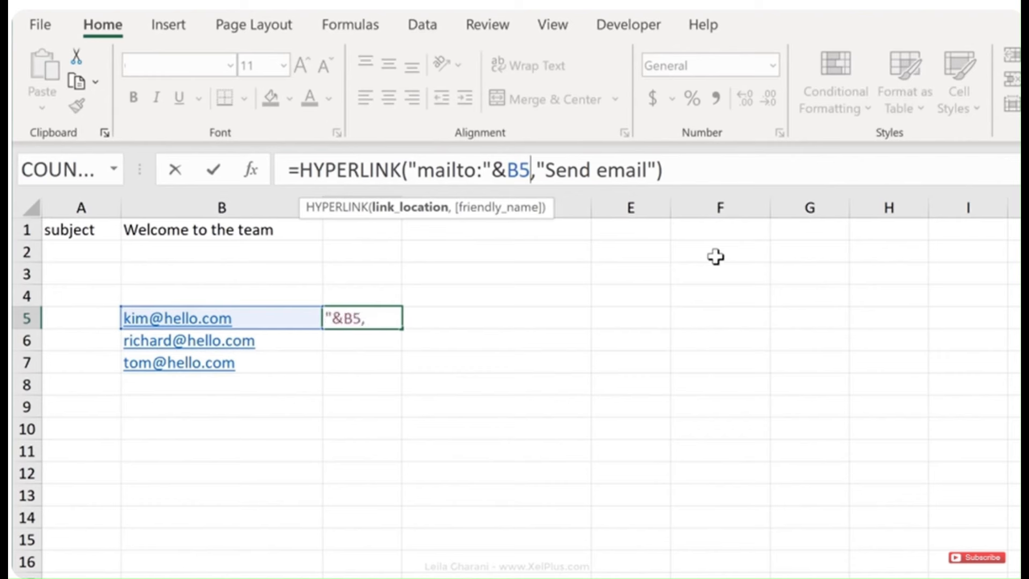
pyautogui.write('&')
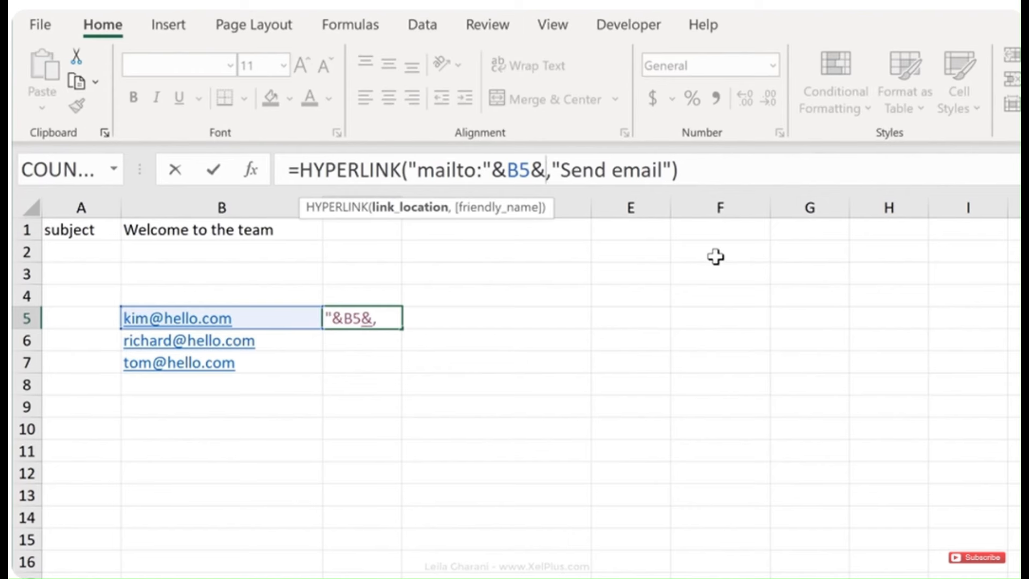
pyautogui.write('"?')
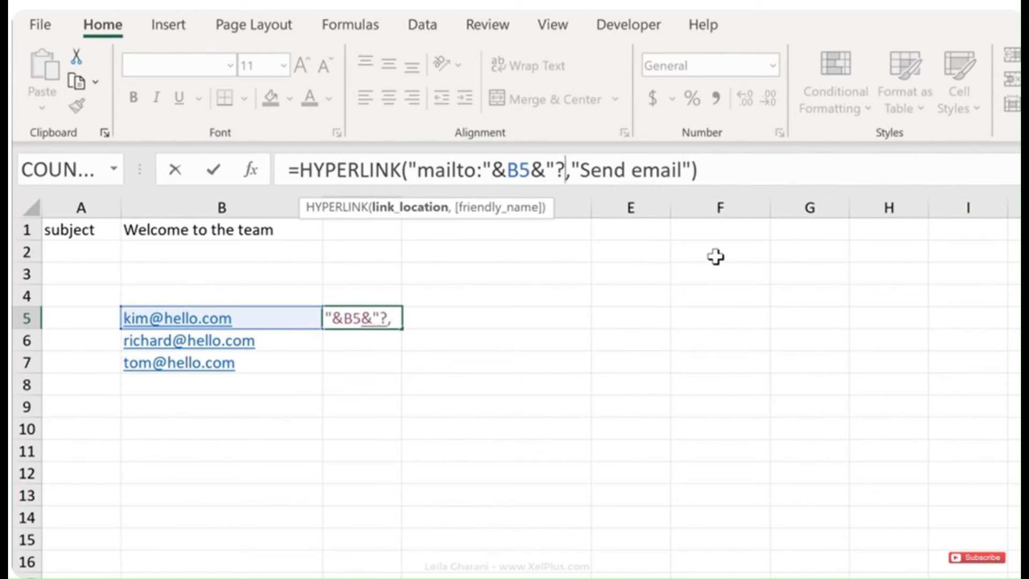
pyautogui.write('sub')
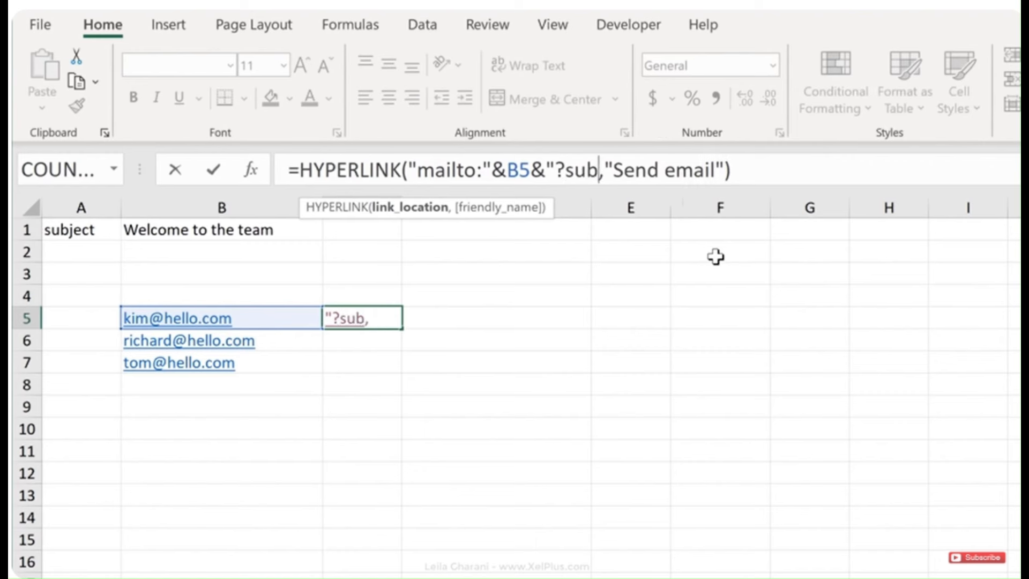
pyautogui.write('ject')
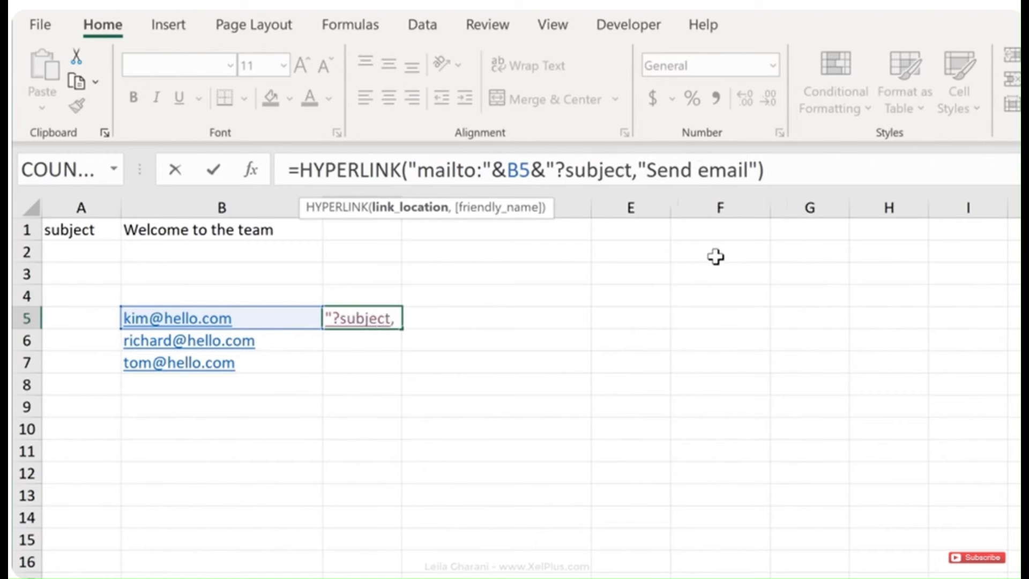
pyautogui.write('="')
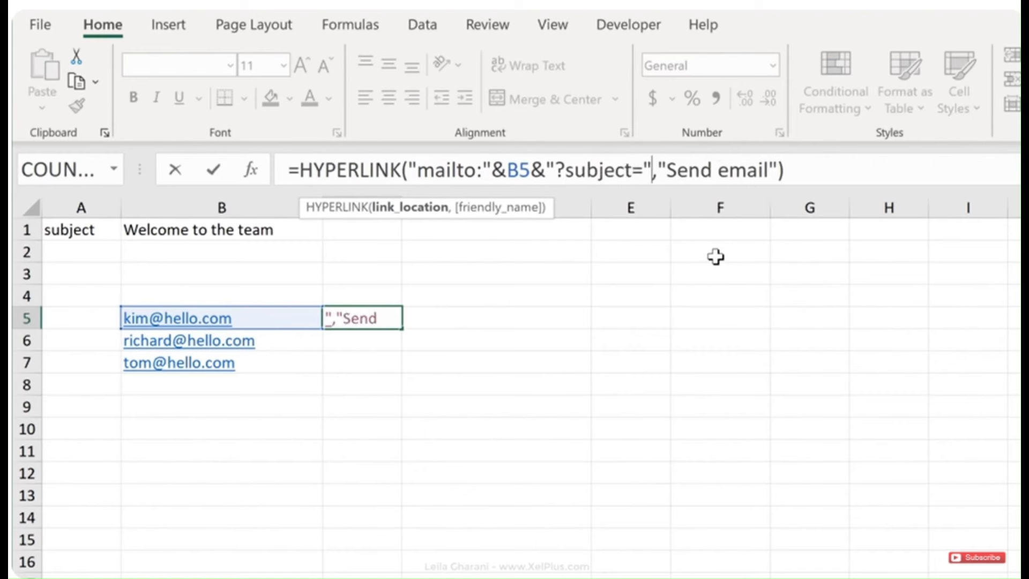
pyautogui.write('&')
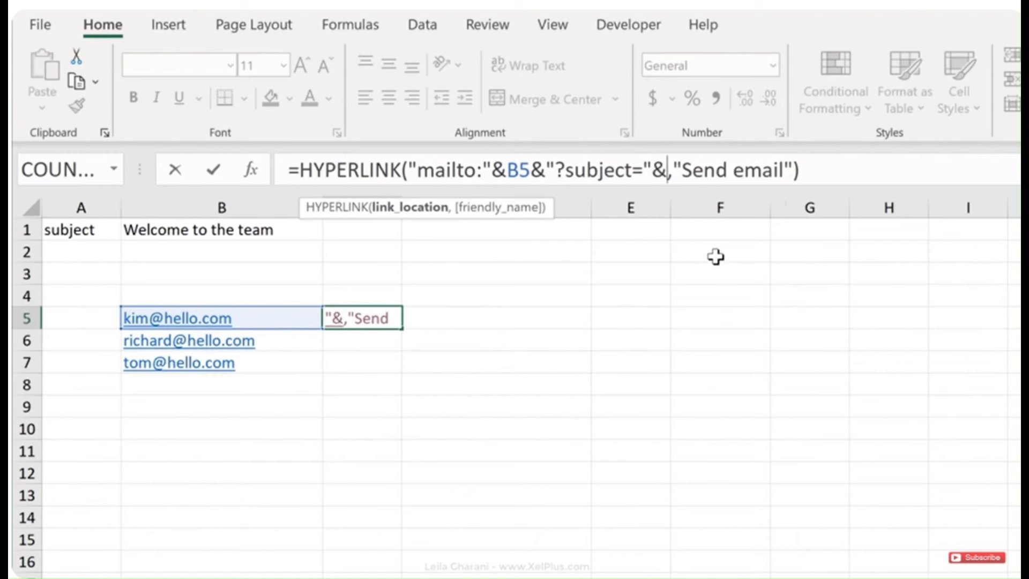
pyautogui.click(243, 229)
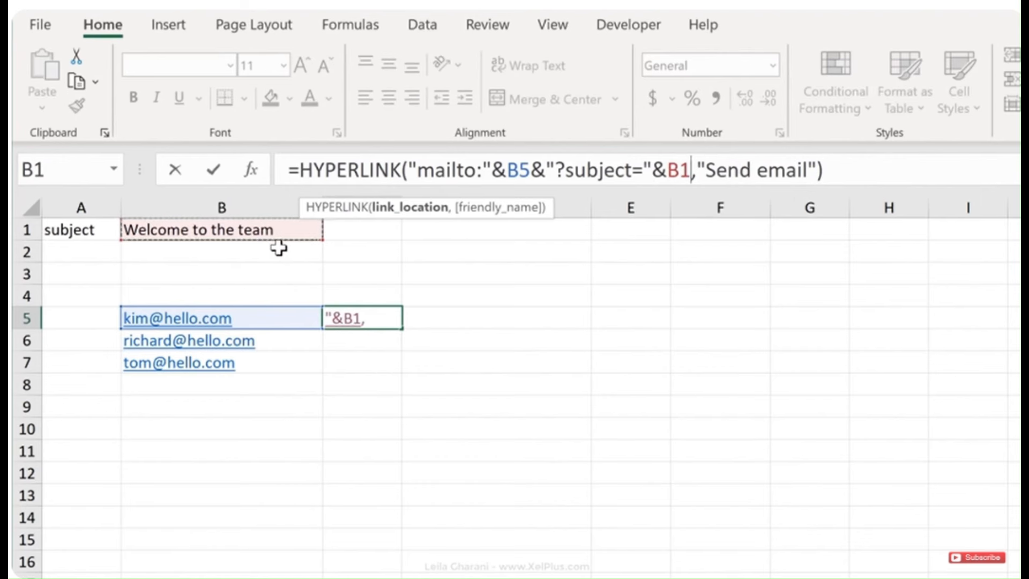
pyautogui.press('F4')
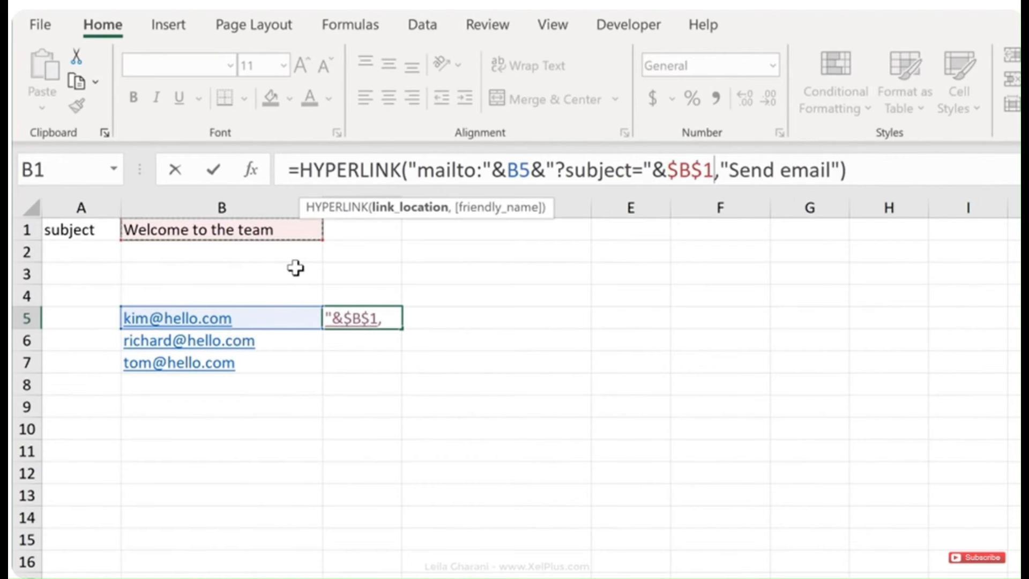
pyautogui.hotkey('ctrl', 'Return')
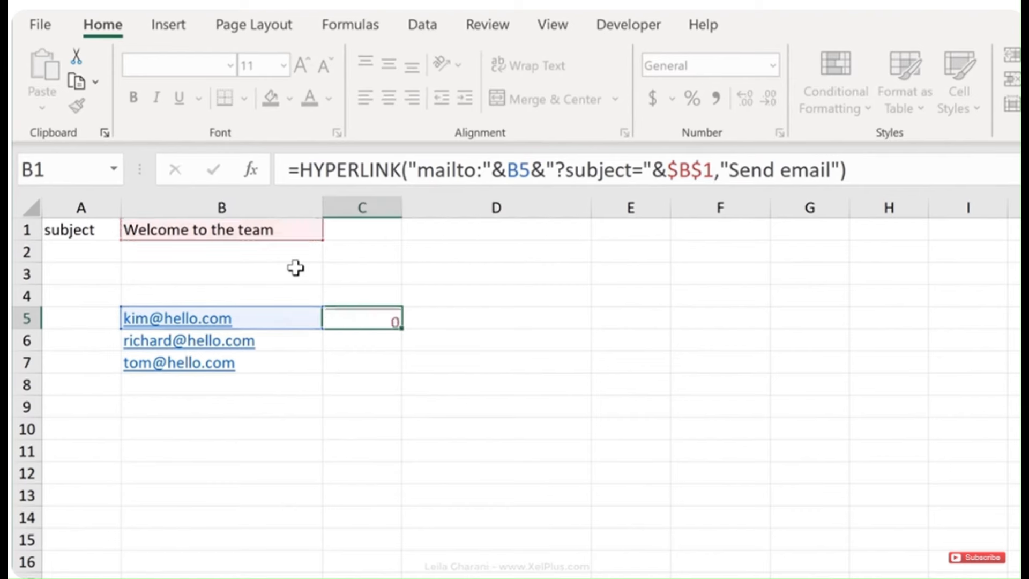
pyautogui.click(356, 322)
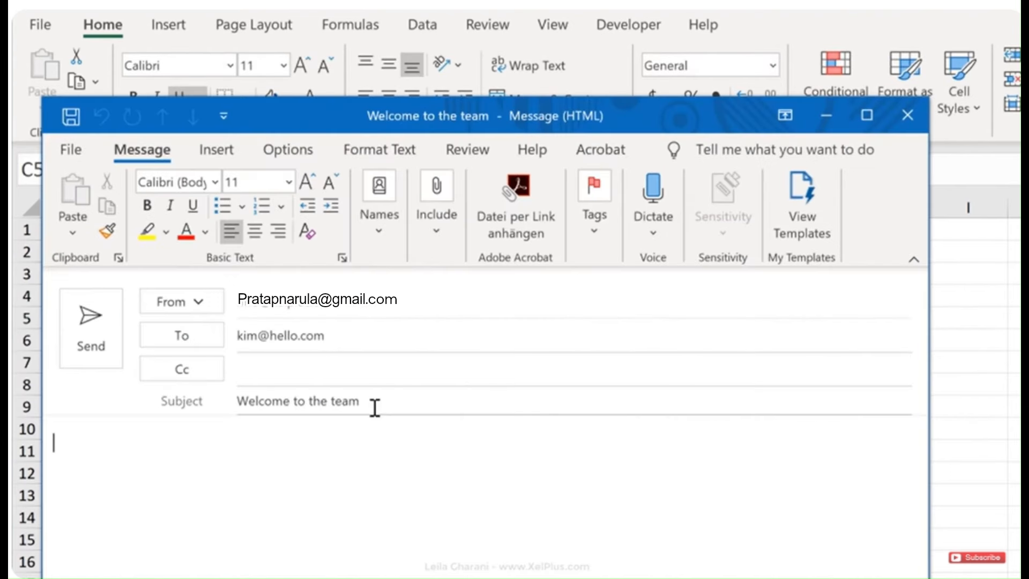
pyautogui.click(908, 117)
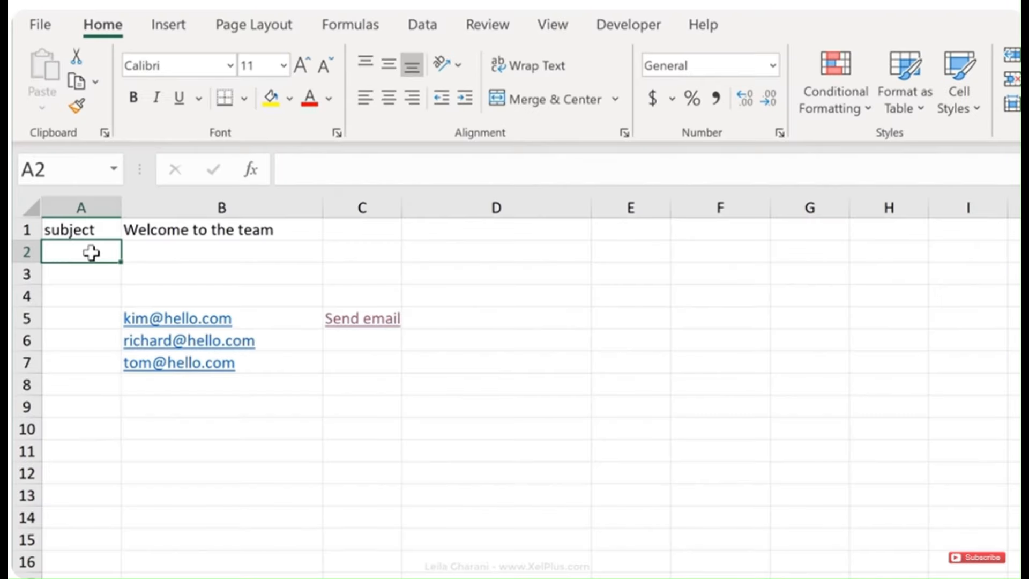
# Label A2 'cc' and enter the cc recipient's e-mail address in B2
pyautogui.write('cc')
pyautogui.press('Tab')
pyautogui.press('F2')
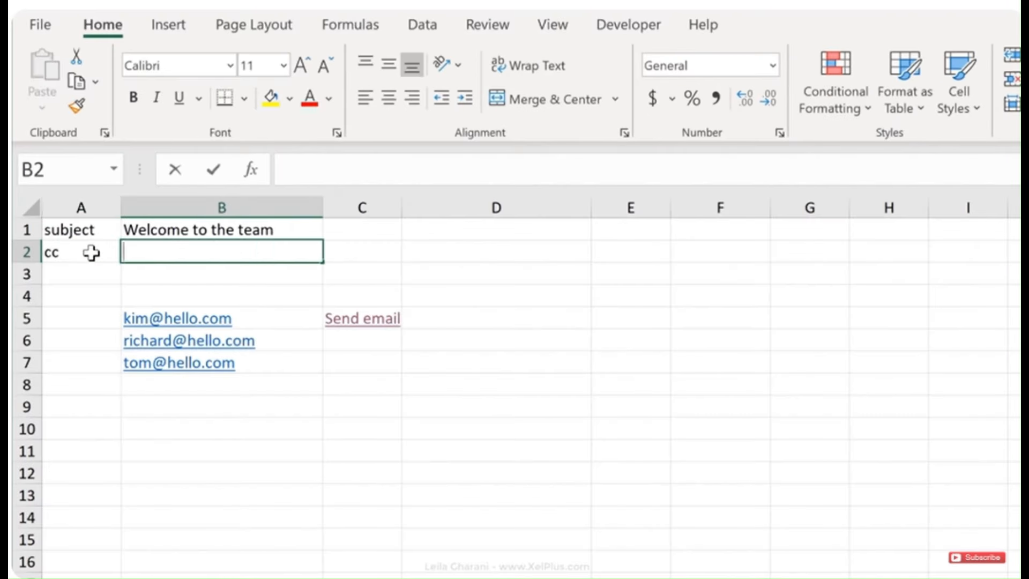
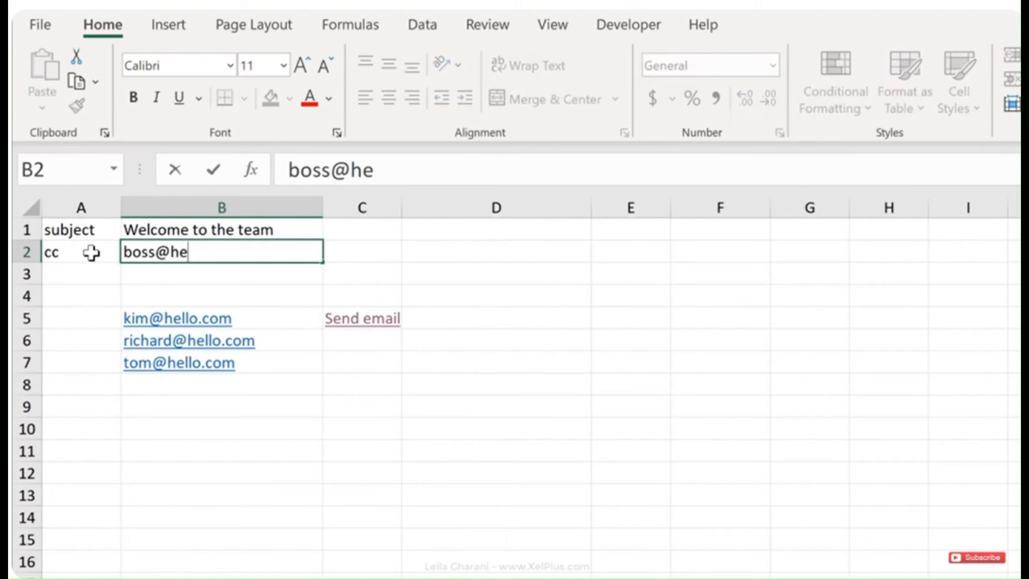
pyautogui.hotkey('ctrl', 'Return')
pyautogui.click(370, 318)
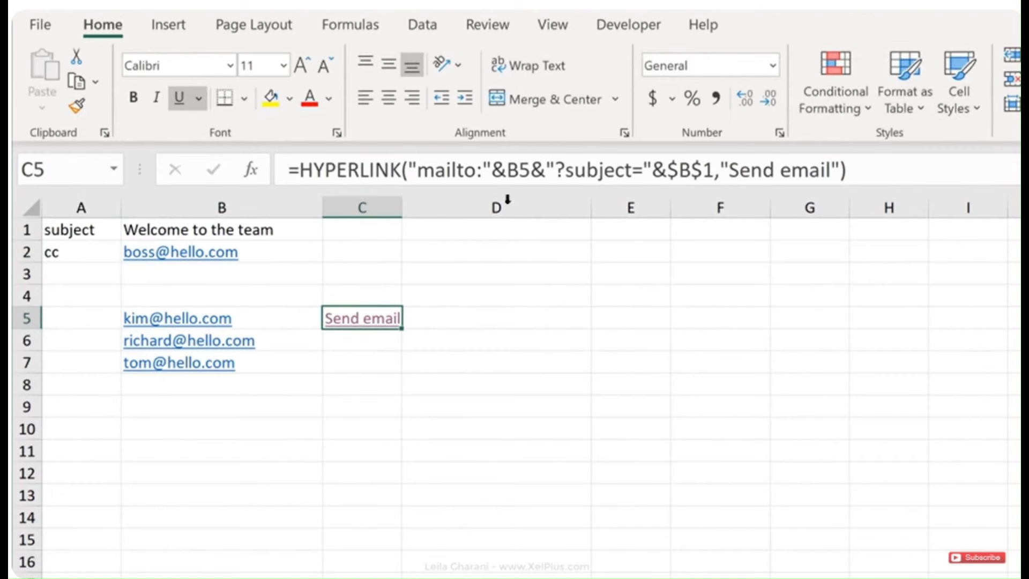
# Append &"&cc="&$B$2 to C5's formula, then click the link to test it
pyautogui.click(715, 169)
pyautogui.write('&"')
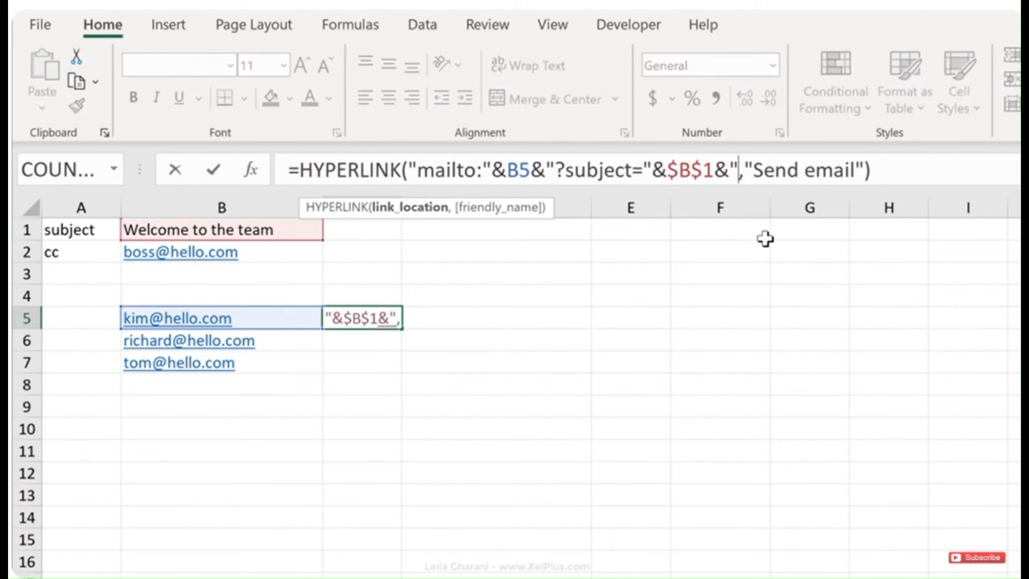
pyautogui.write('&')
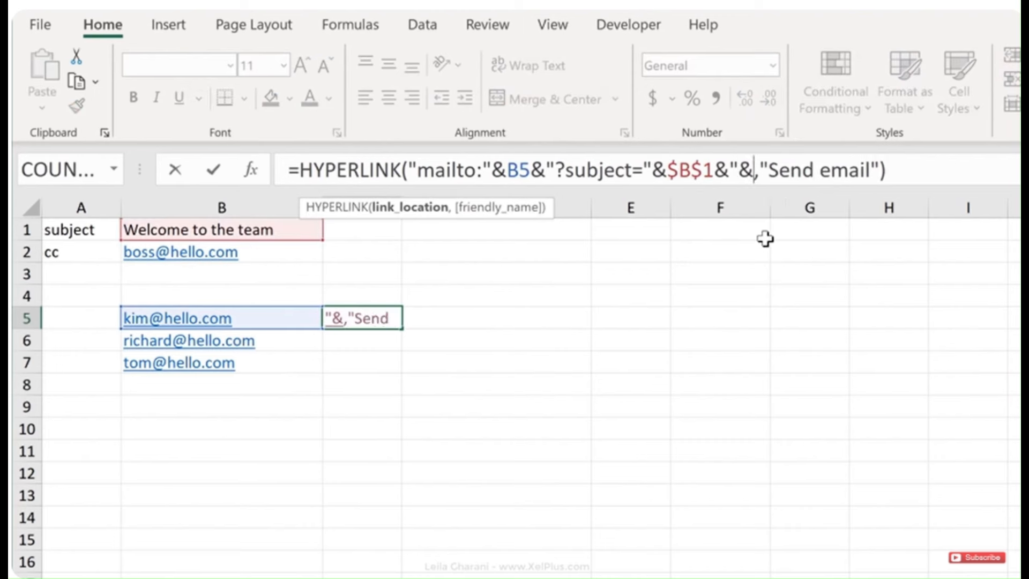
pyautogui.write('cc')
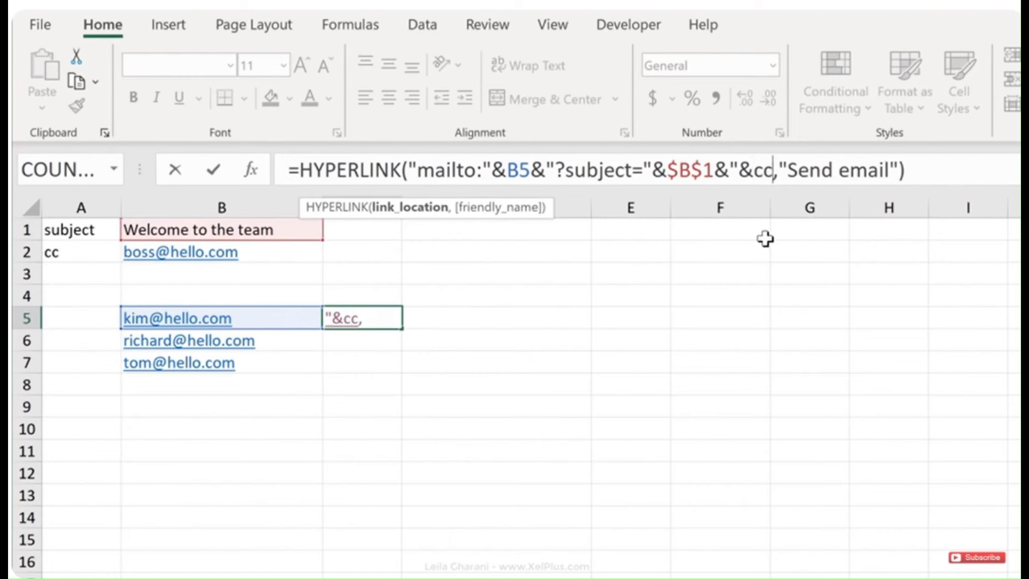
pyautogui.write('=')
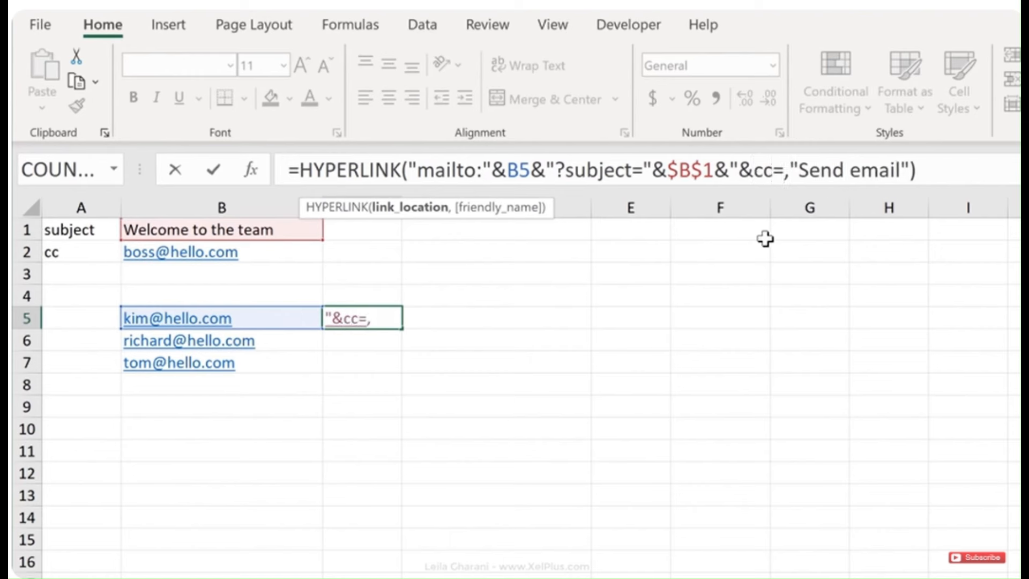
pyautogui.write('"&')
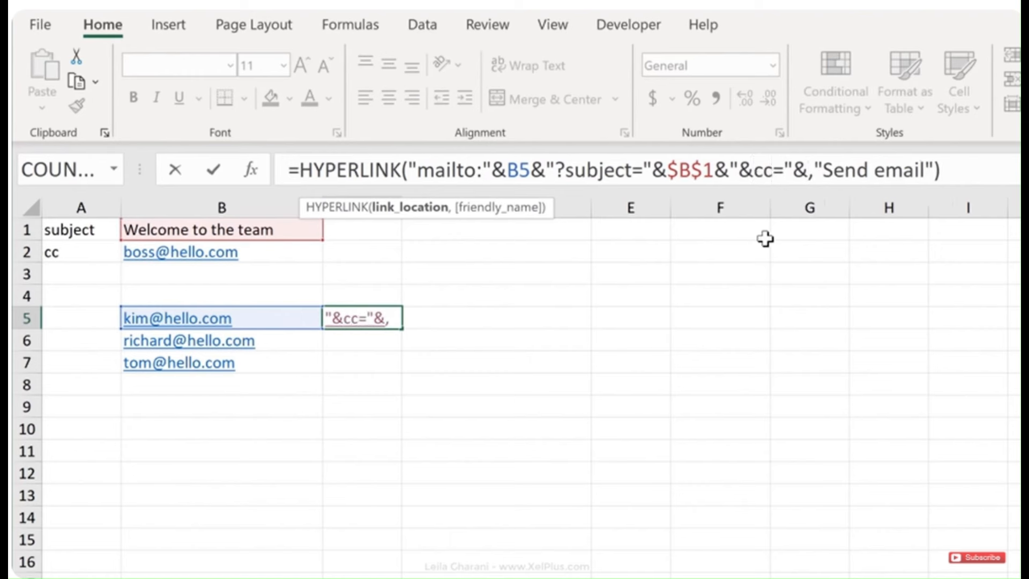
pyautogui.click(309, 259)
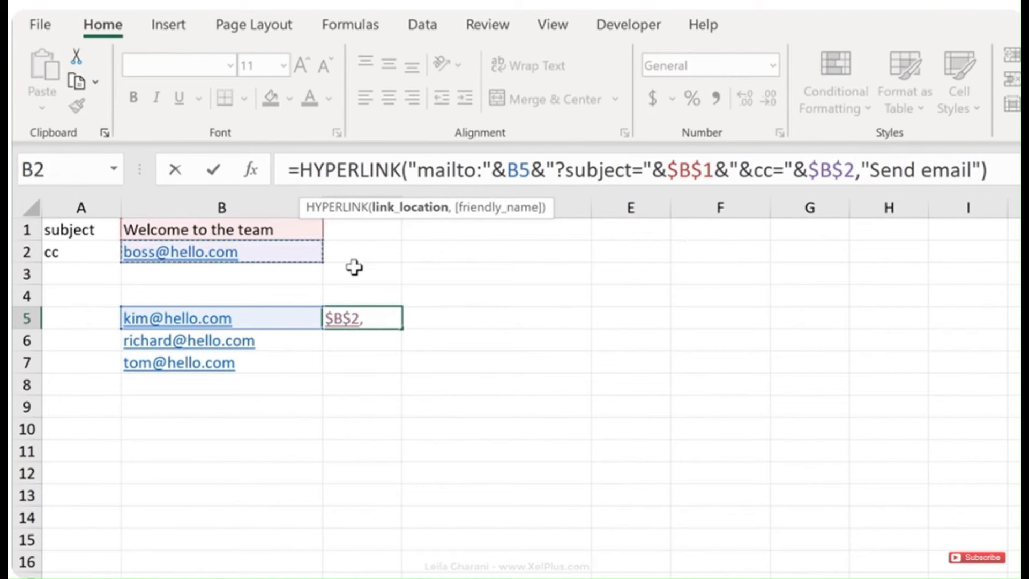
pyautogui.hotkey('ctrl', 'Return')
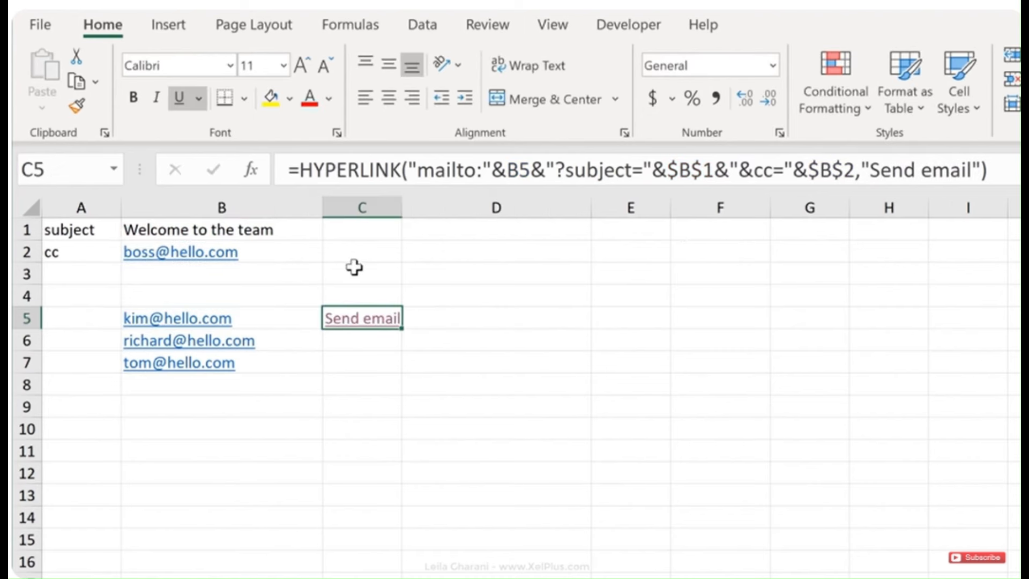
pyautogui.click(381, 322)
# Append &"&body="&$B$3 to the C5 hyperlink formula and commit it
pyautogui.click(105, 274)
pyautogui.click(893, 179)
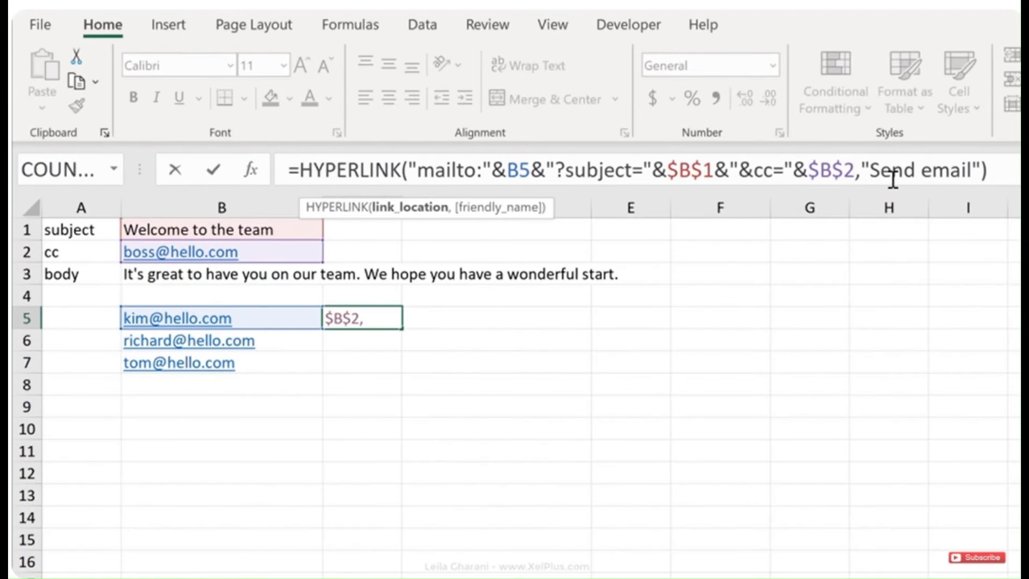
pyautogui.write('&')
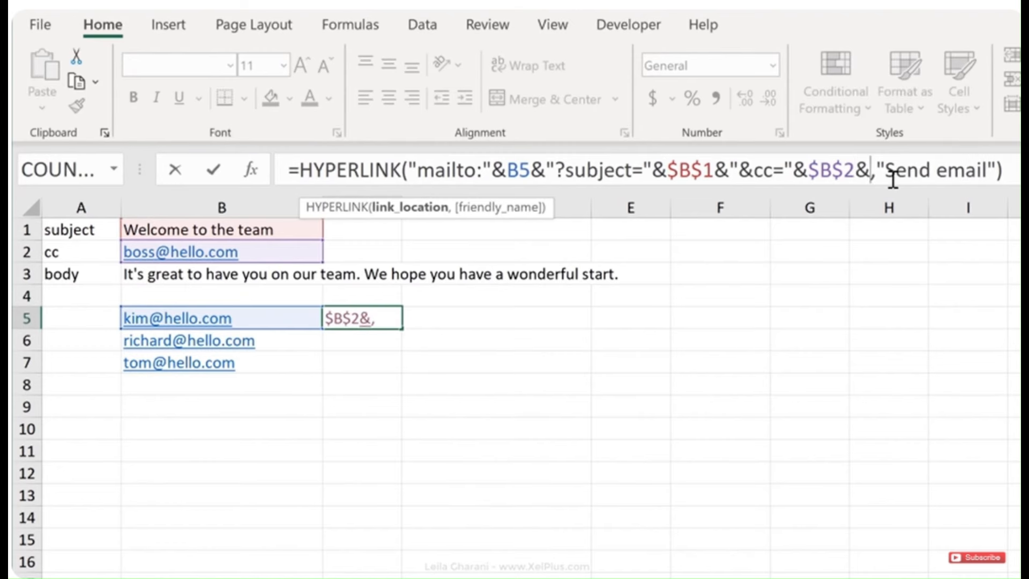
pyautogui.write('"&body')
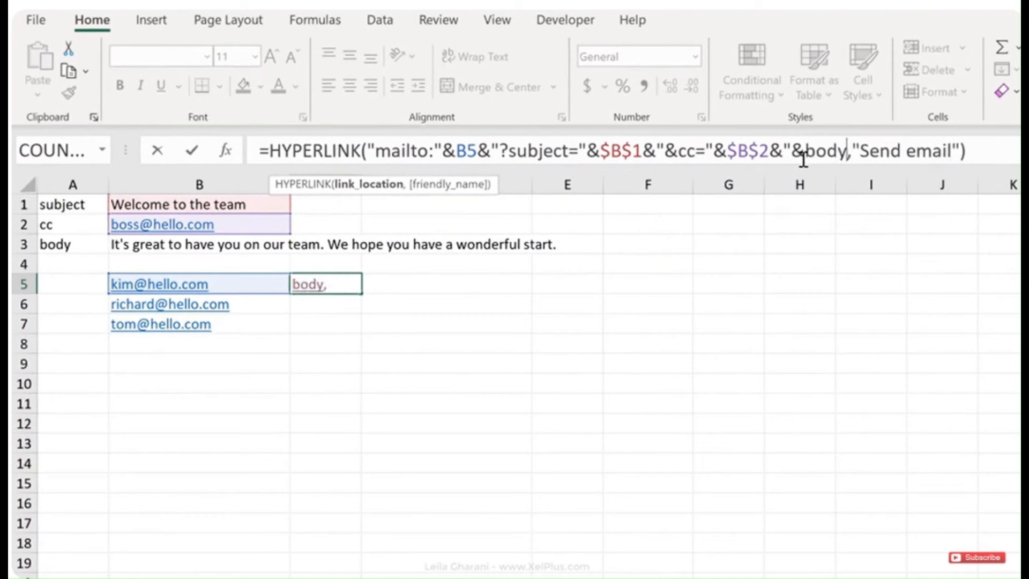
pyautogui.write('="&')
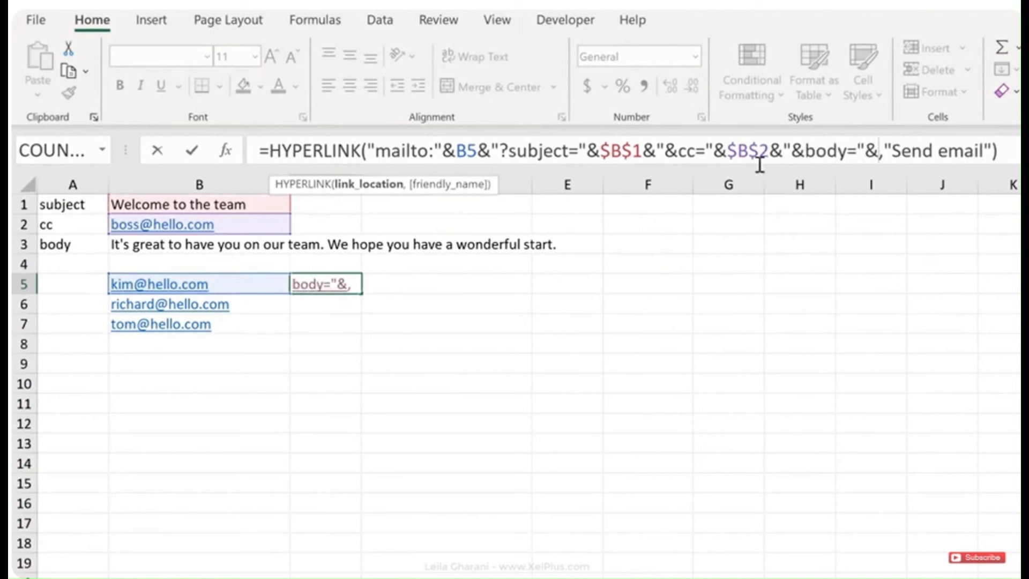
pyautogui.click(270, 245)
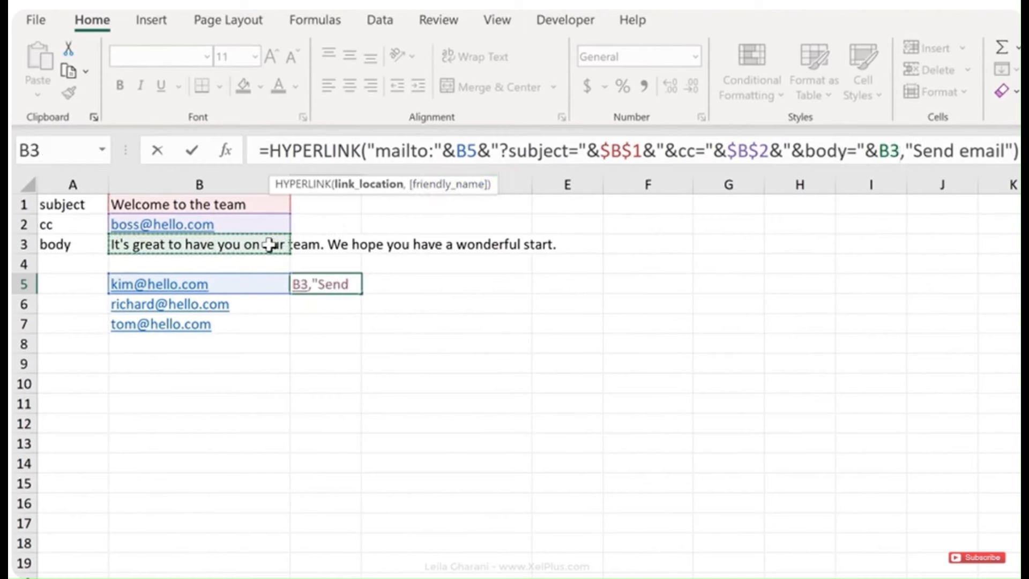
pyautogui.press('F4')
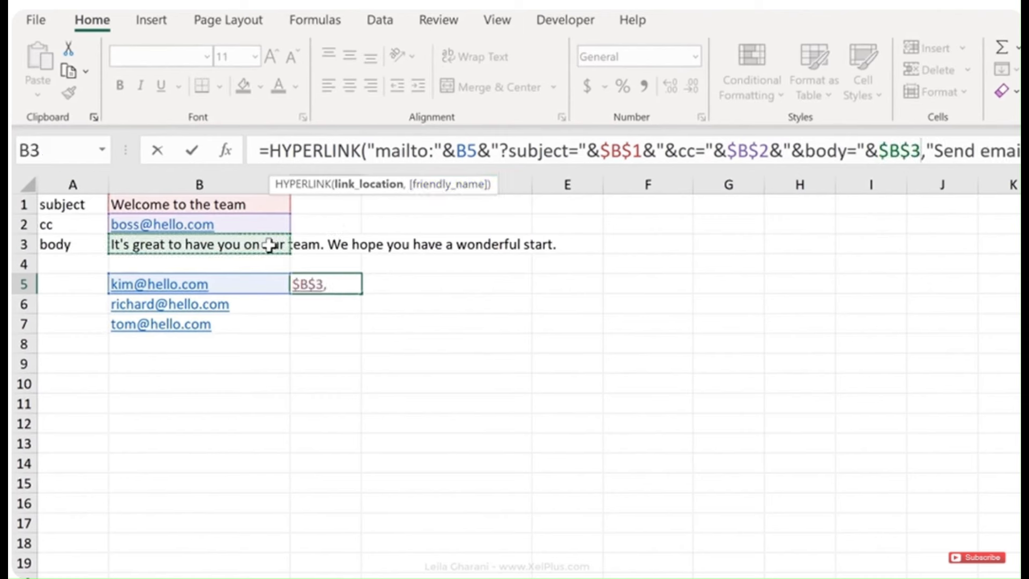
pyautogui.hotkey('ctrl', 'Return')
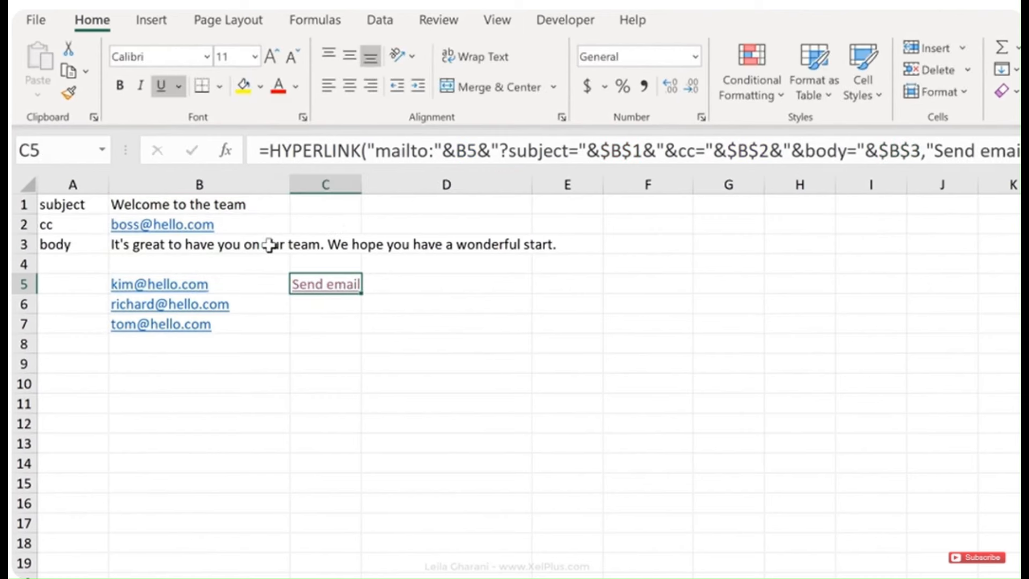
pyautogui.click(325, 286)
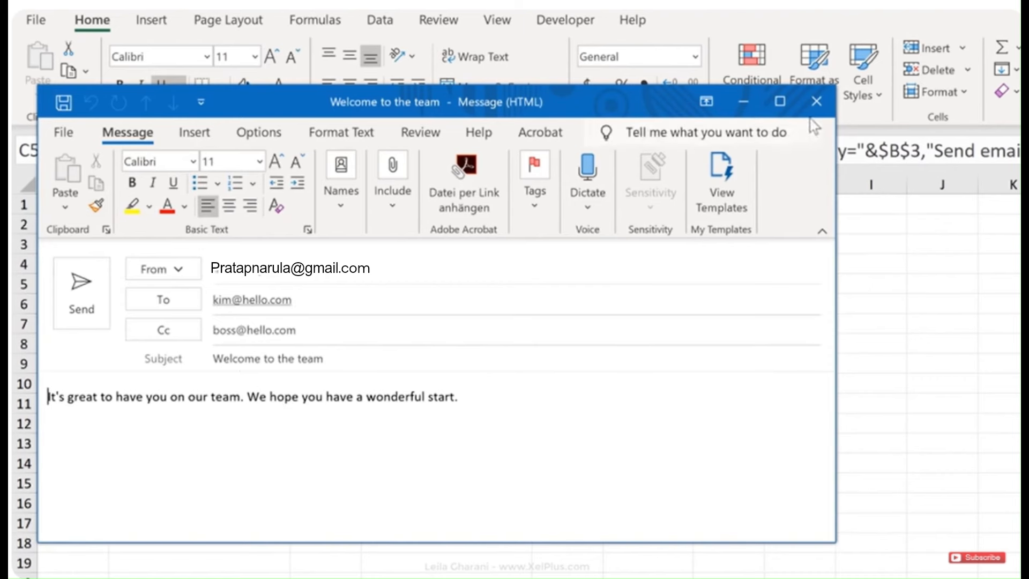
pyautogui.click(816, 101)
pyautogui.click(578, 462)
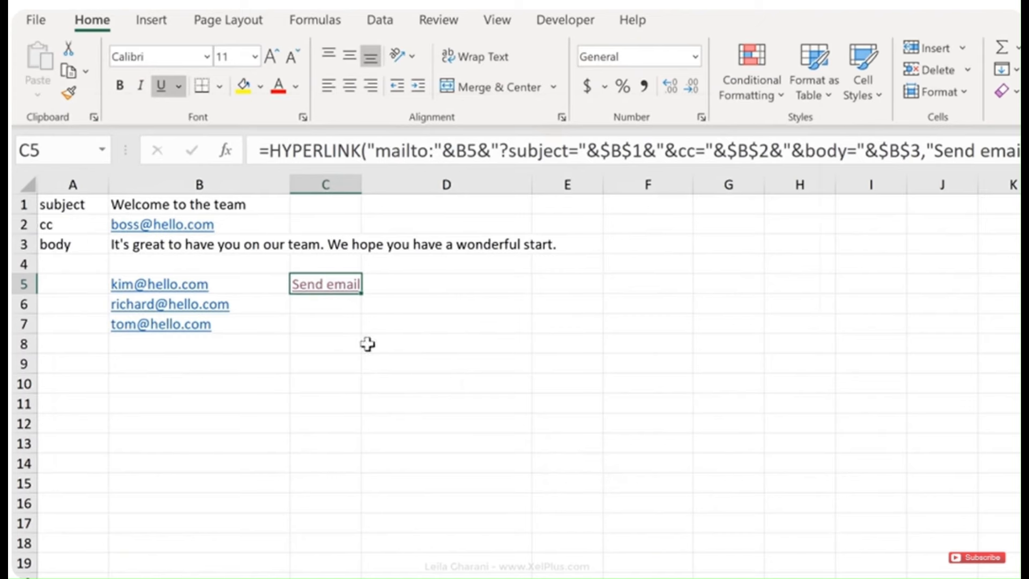
pyautogui.click(183, 244)
# Break B3's message after 'It's great to have you on our team.' and test the link
pyautogui.click(558, 145)
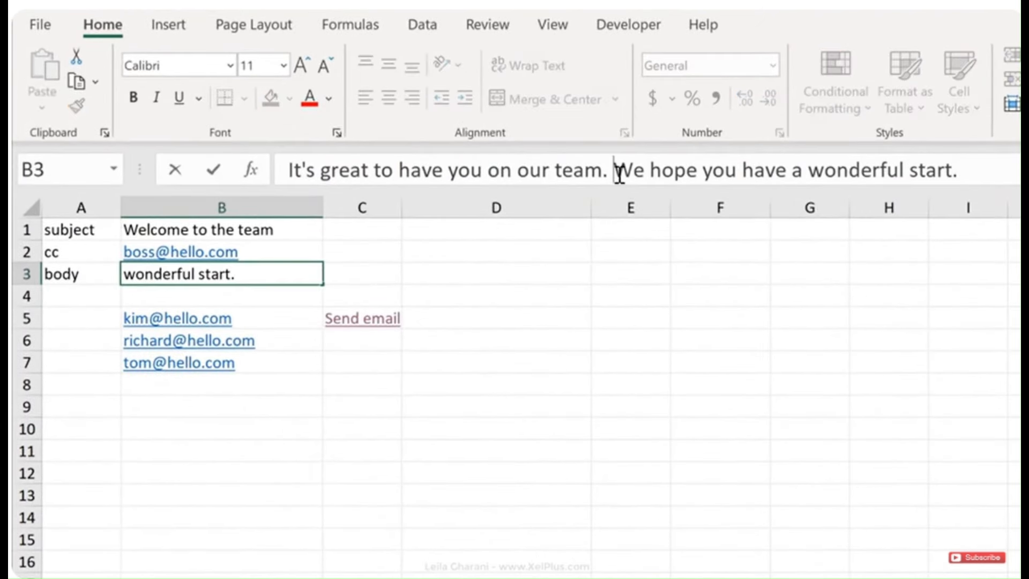
pyautogui.hotkey('shift', 'Home')
pyautogui.press('BackSpace')
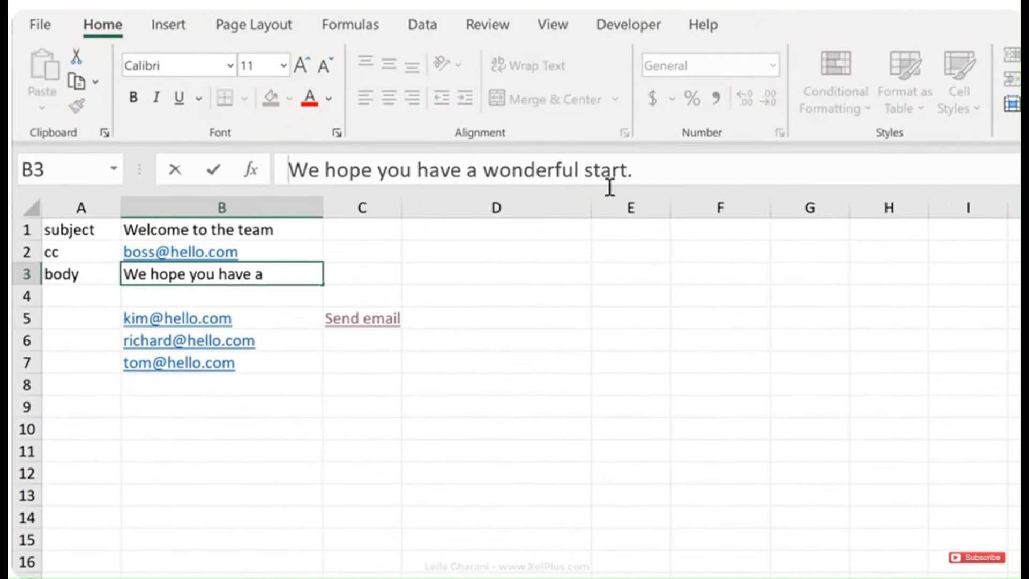
pyautogui.press('Escape')
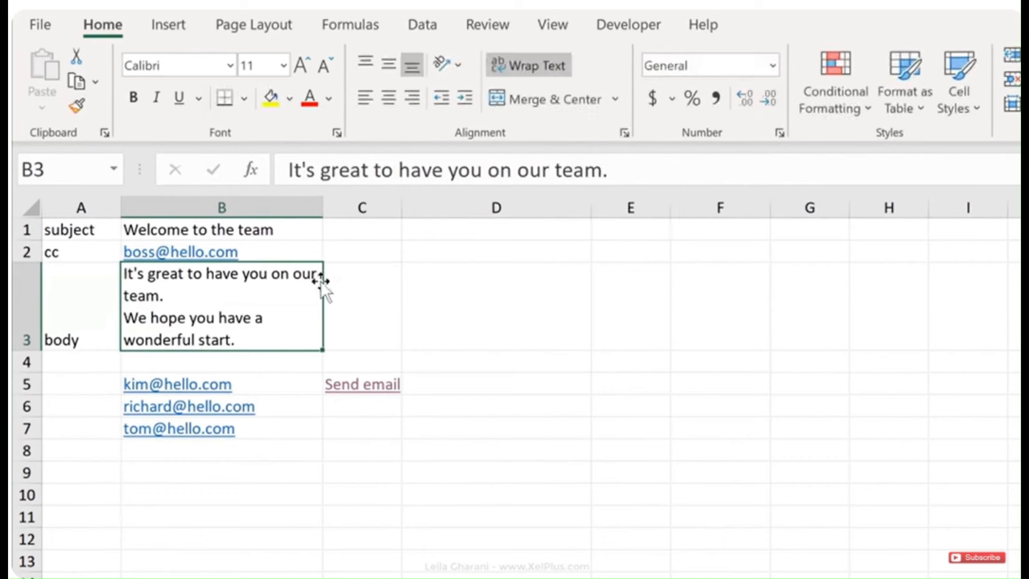
pyautogui.click(386, 396)
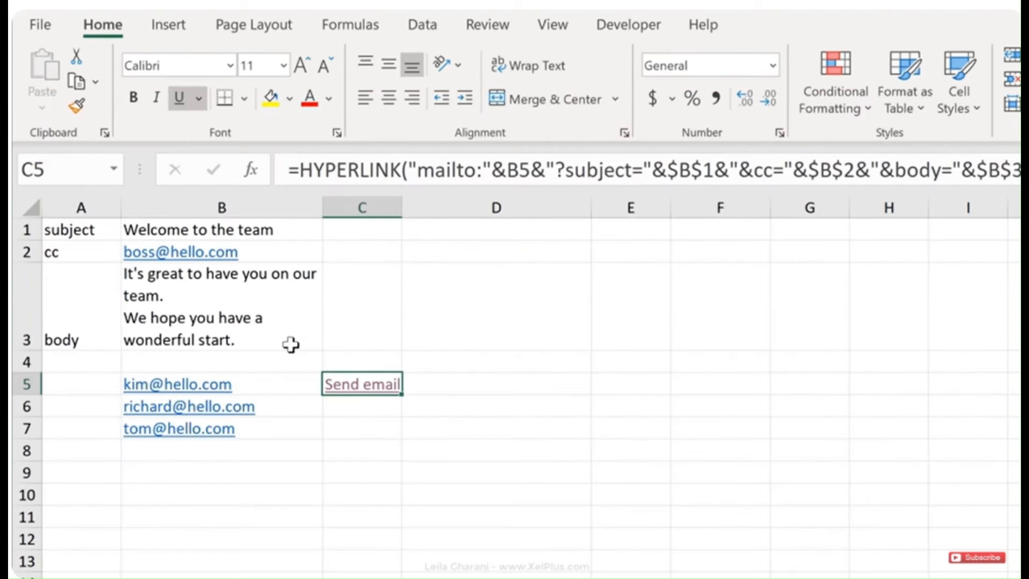
pyautogui.click(253, 331)
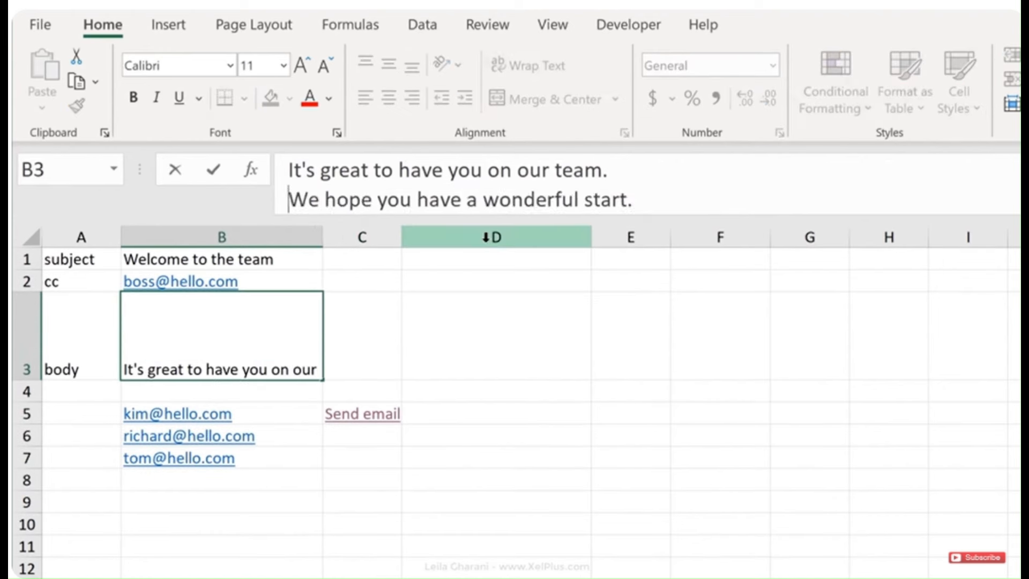
# Use %0A instead of the line break in B3, test the link, and discard the message
pyautogui.press('BackSpace')
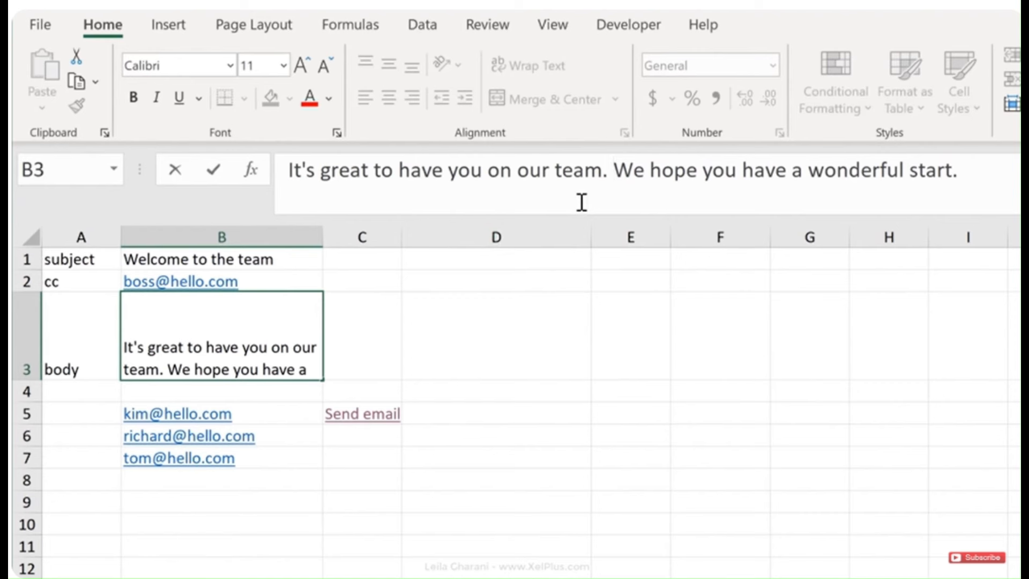
pyautogui.write('%0')
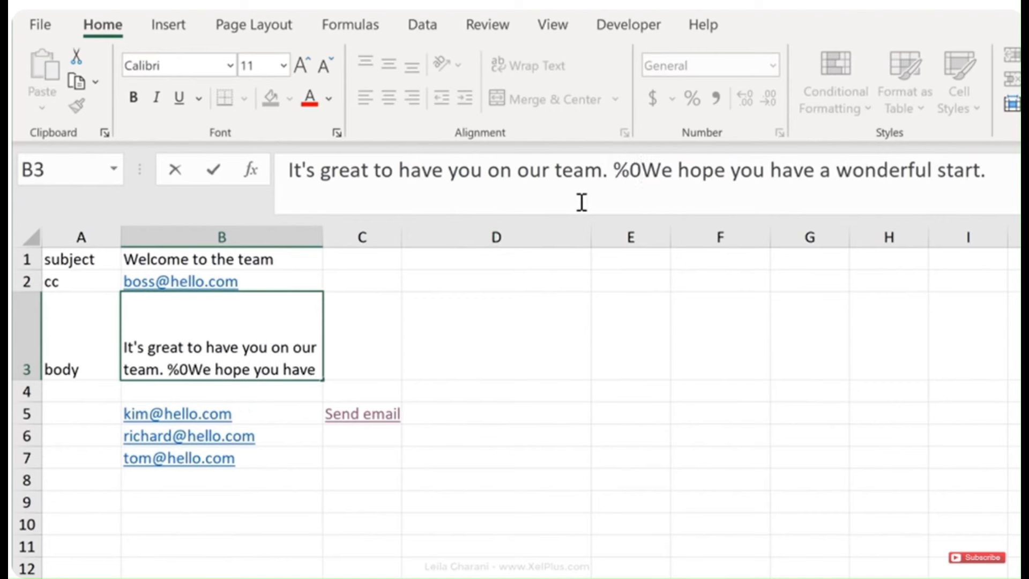
pyautogui.write('A')
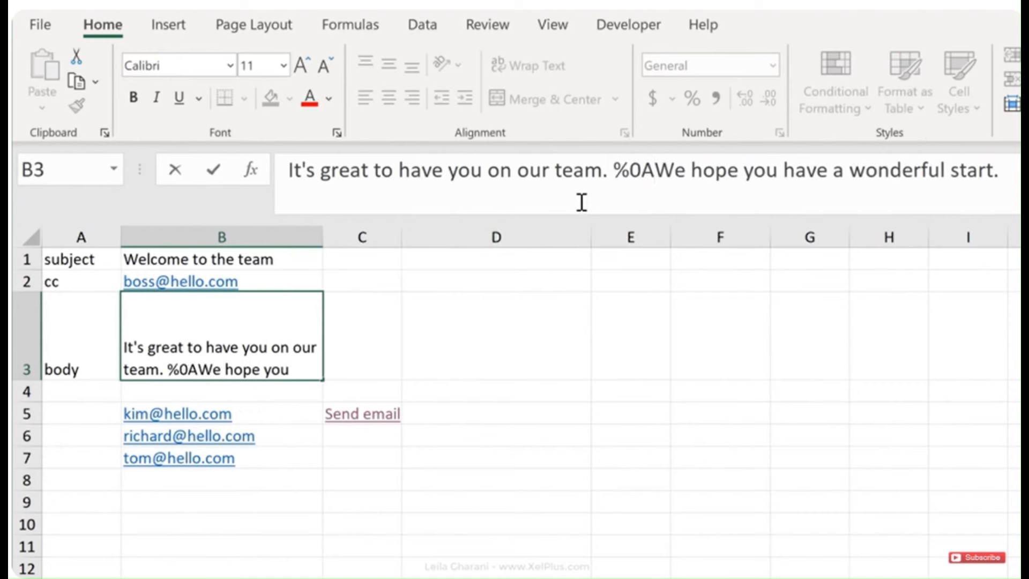
pyautogui.hotkey('ctrl', 'Return')
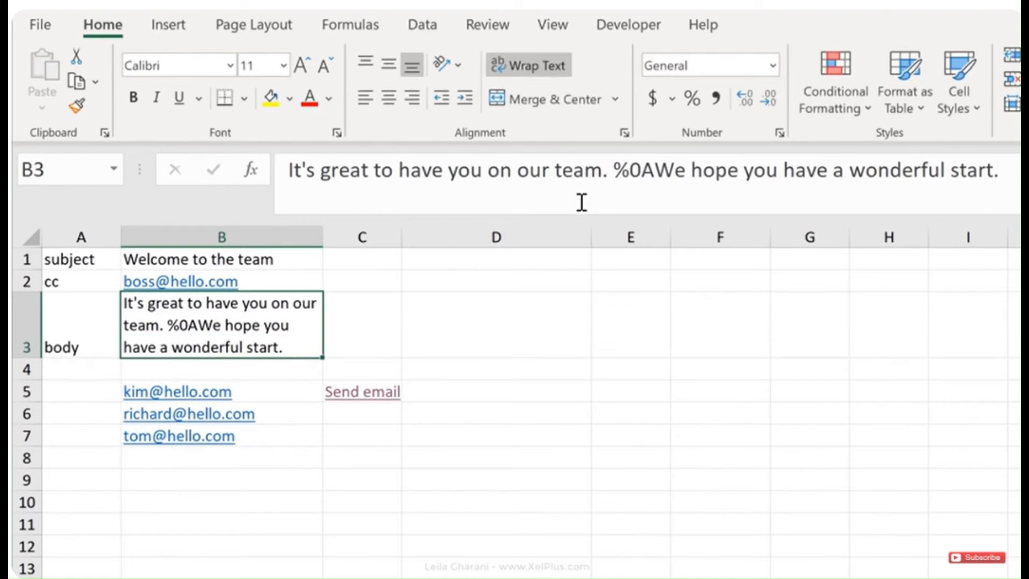
pyautogui.click(376, 406)
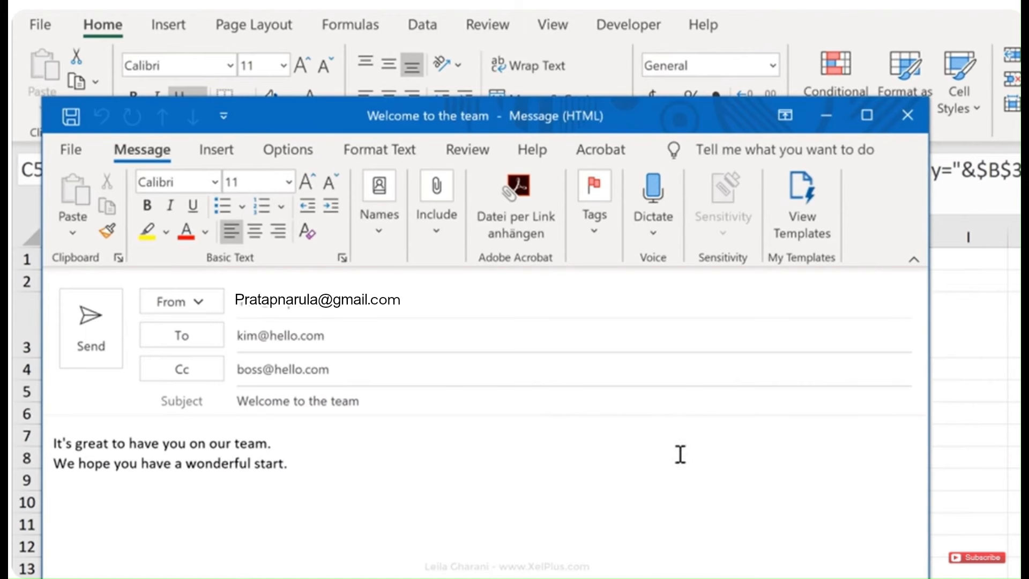
pyautogui.click(907, 116)
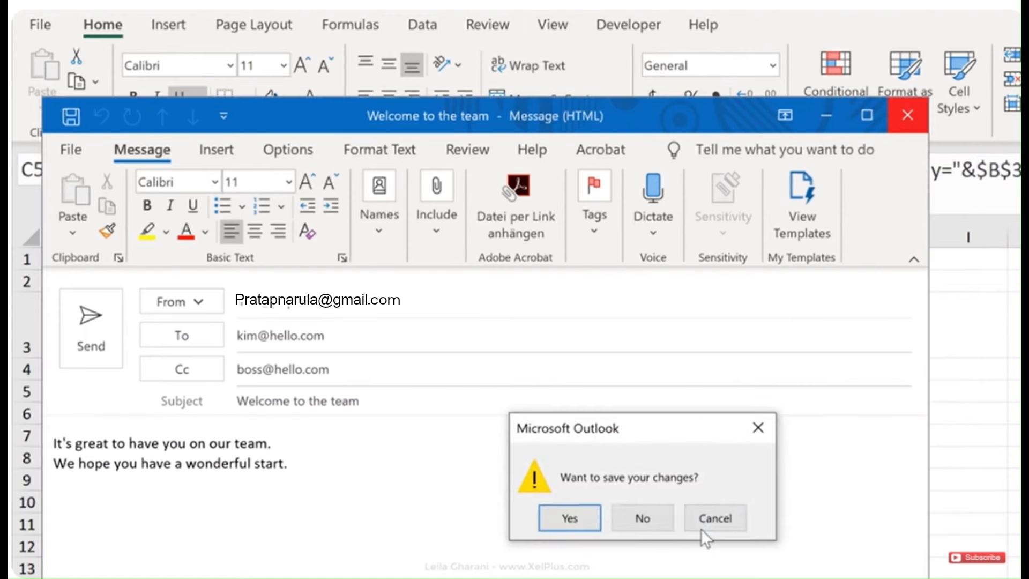
pyautogui.click(646, 519)
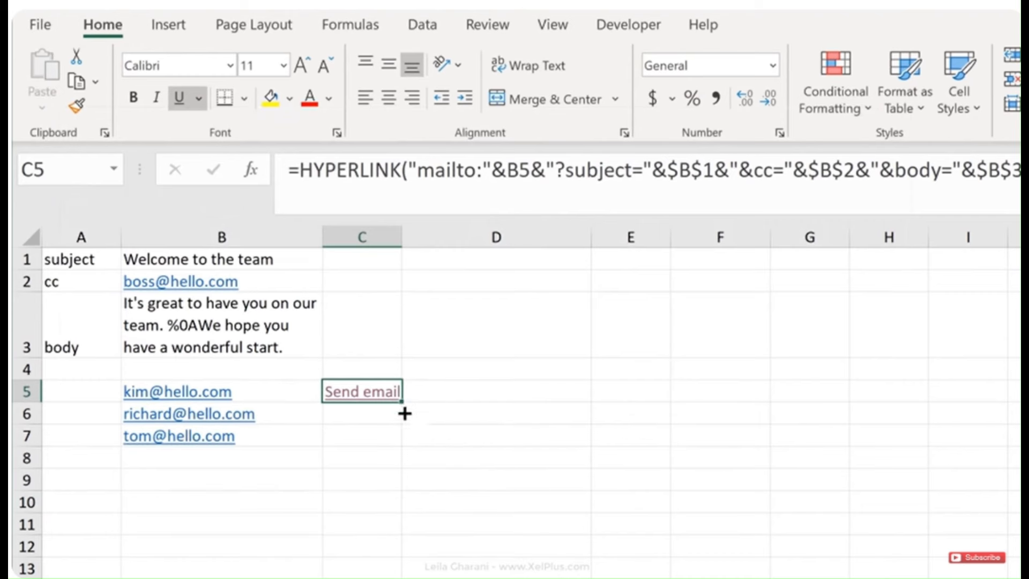
# Fill C5's Send email formula down to C7, test C7's link, and discard the message
pyautogui.moveTo(404, 413); pyautogui.dragTo(401, 453)
pyautogui.click(441, 455)
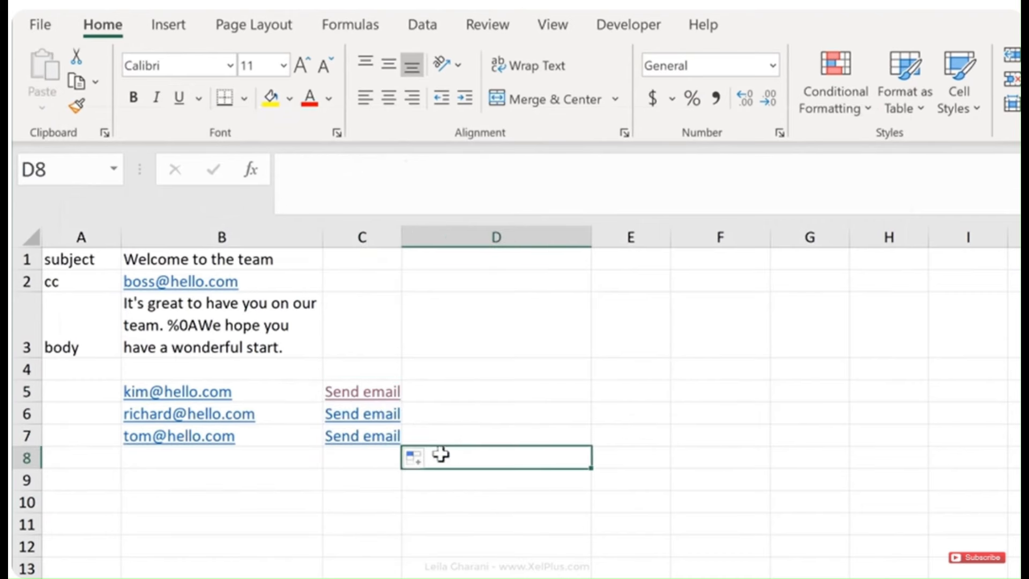
pyautogui.click(343, 435)
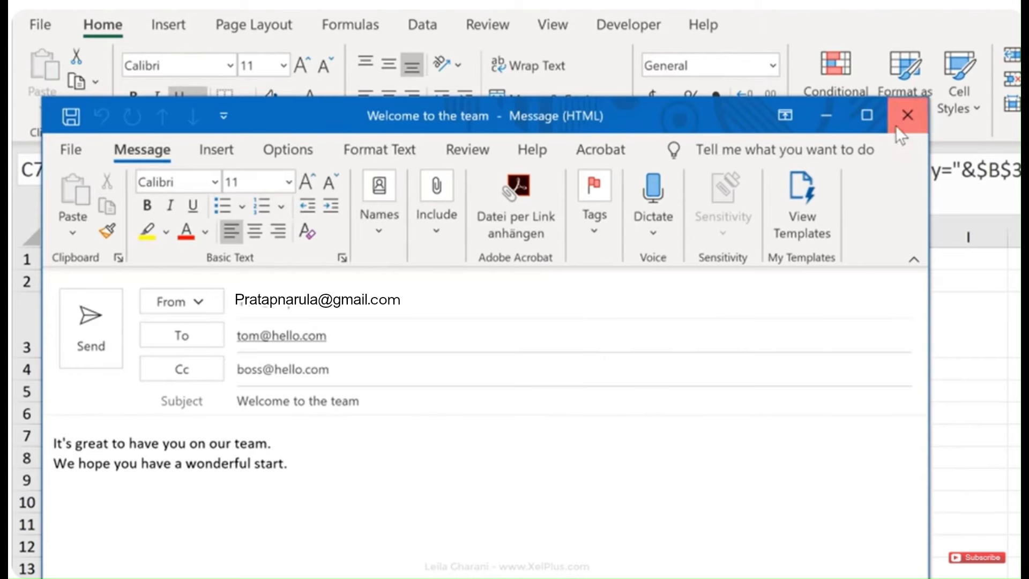
pyautogui.click(907, 114)
pyautogui.click(632, 519)
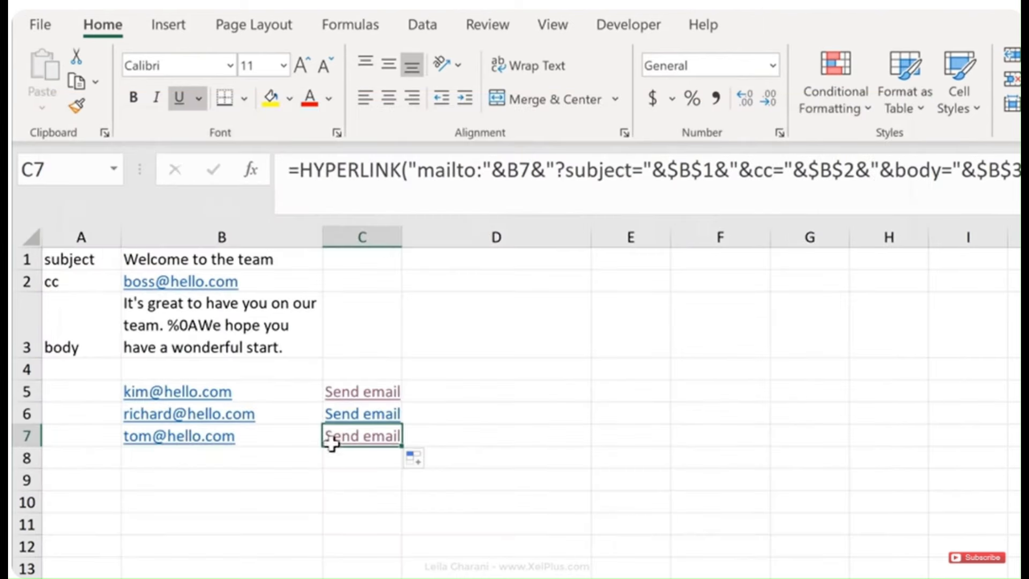